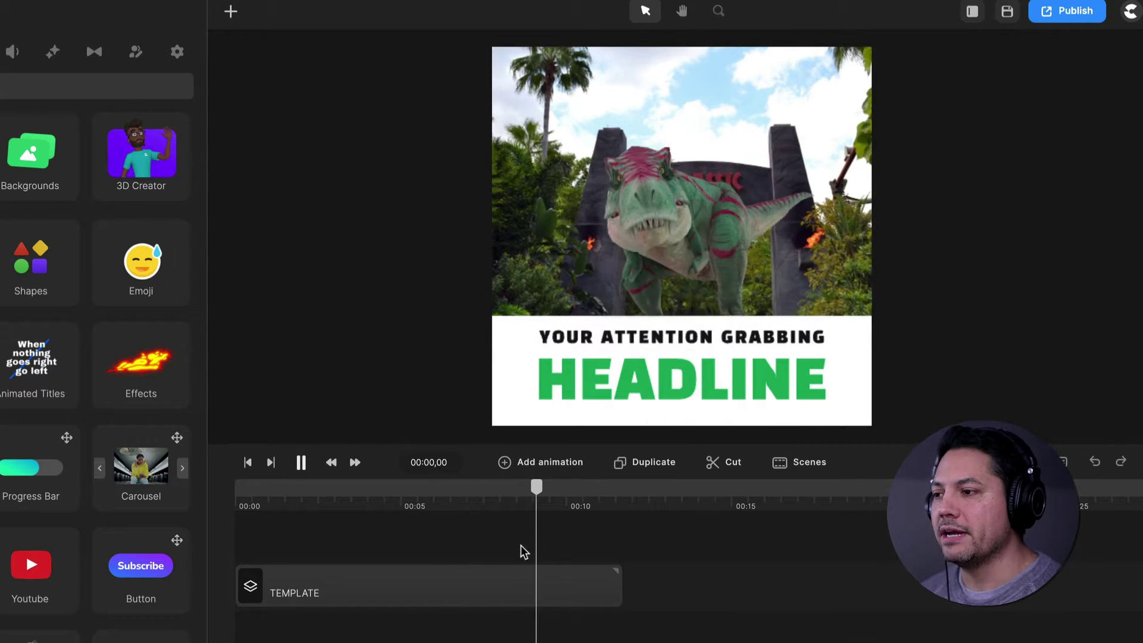
Stop the preview, delete the TEMPLATE group from the timeline, and return the playhead to the start
{"action": "left_click", "coordinate": [573, 494]}
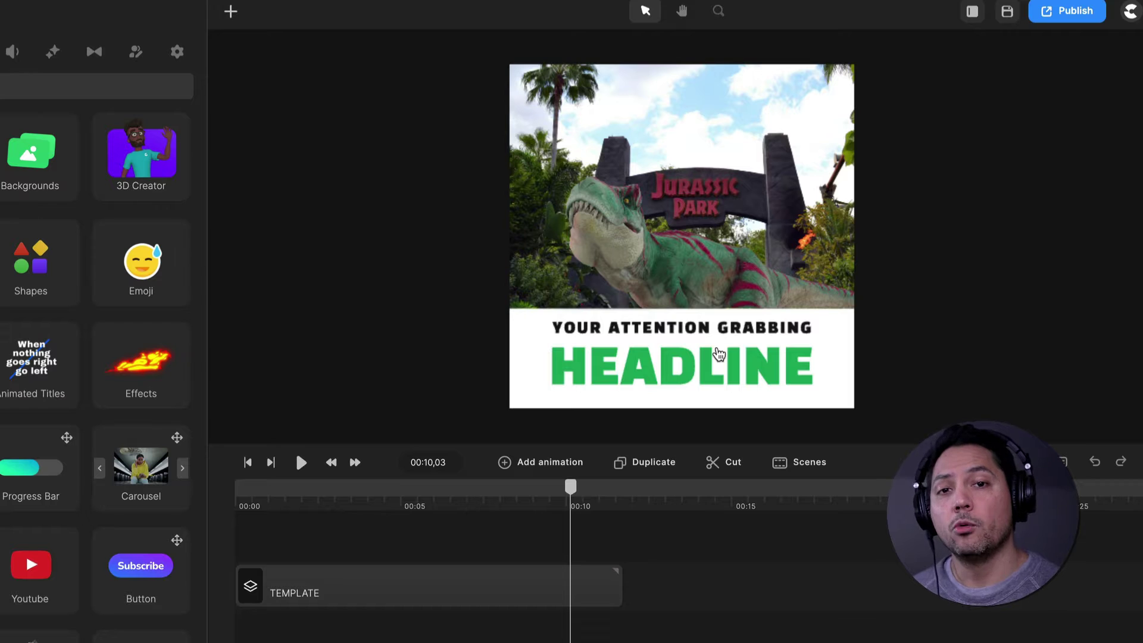
{"action": "left_click", "coordinate": [511, 587]}
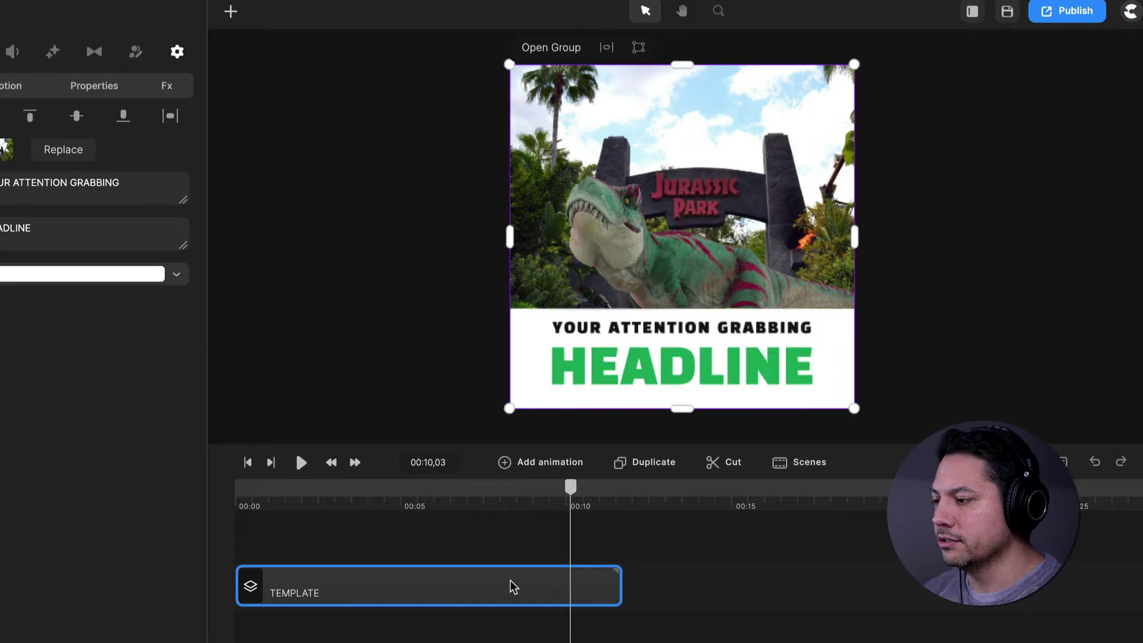
{"action": "key", "text": "Delete"}
{"action": "left_click_drag", "start_coordinate": [566, 486], "coordinate": [208, 566]}
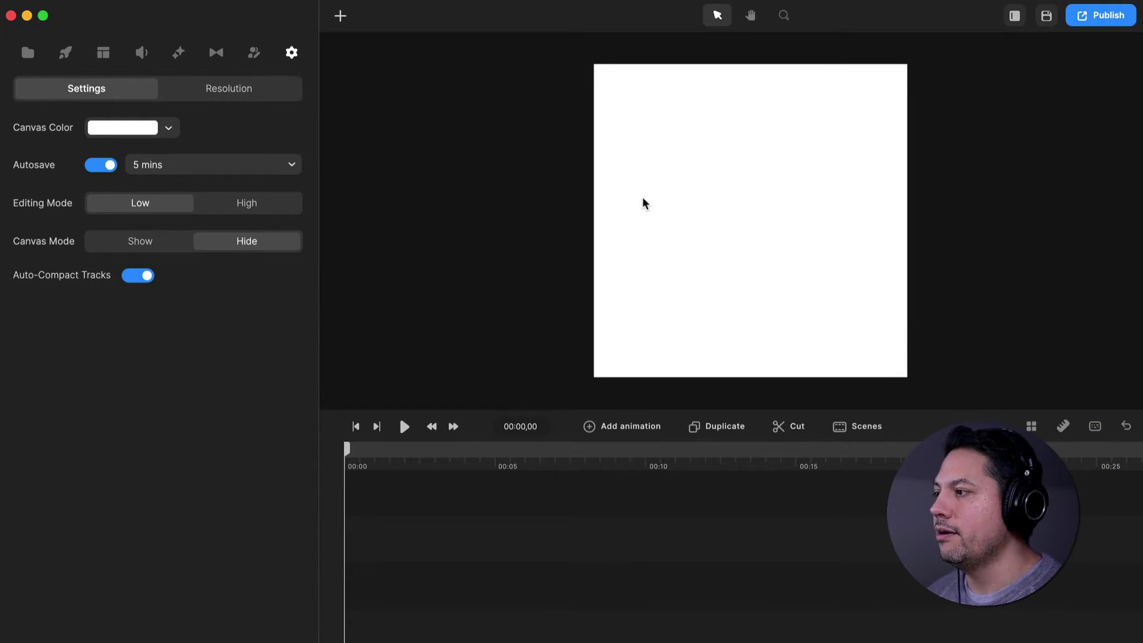
Set the canvas resolution to the Square format at 1080 × 1080
{"action": "left_click", "coordinate": [212, 99]}
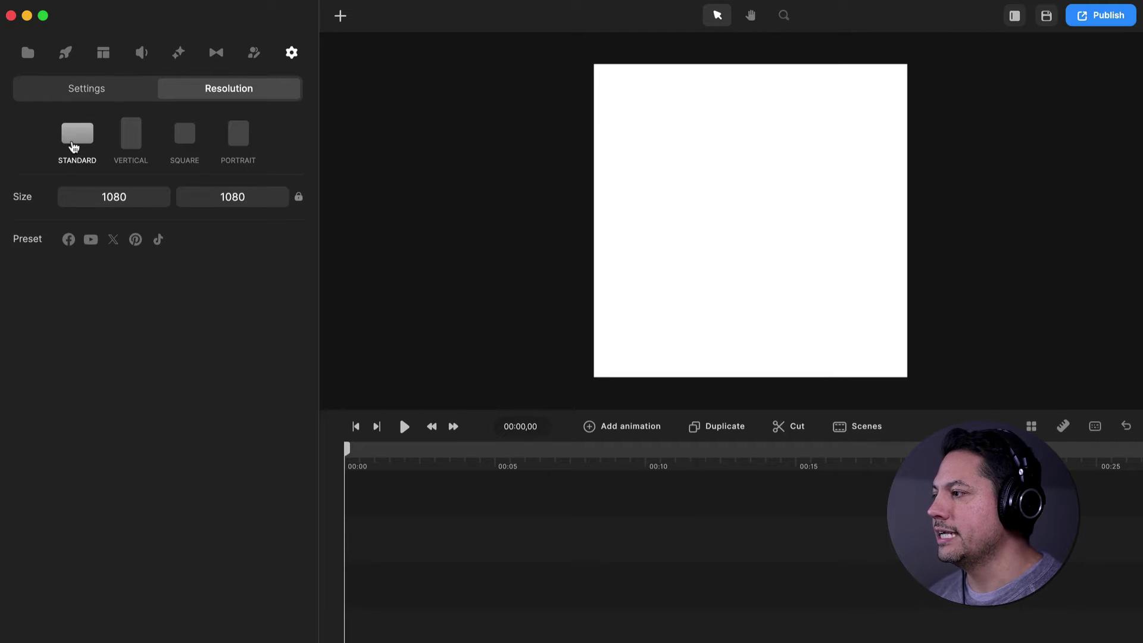
{"action": "left_click", "coordinate": [186, 141]}
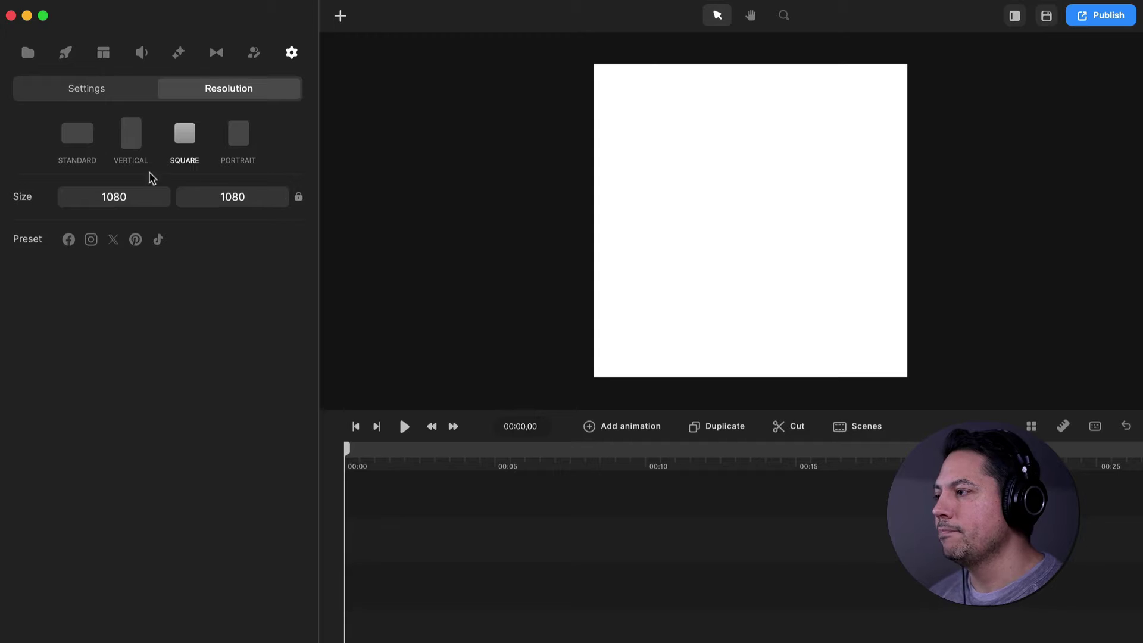
{"action": "left_click", "coordinate": [86, 152]}
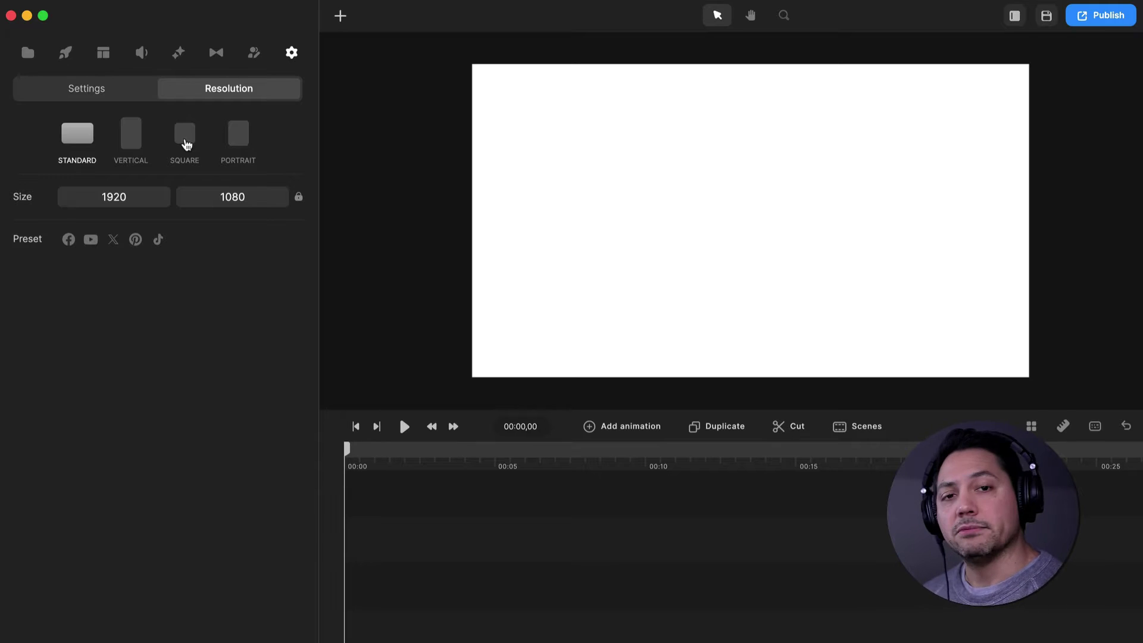
{"action": "left_click", "coordinate": [186, 145]}
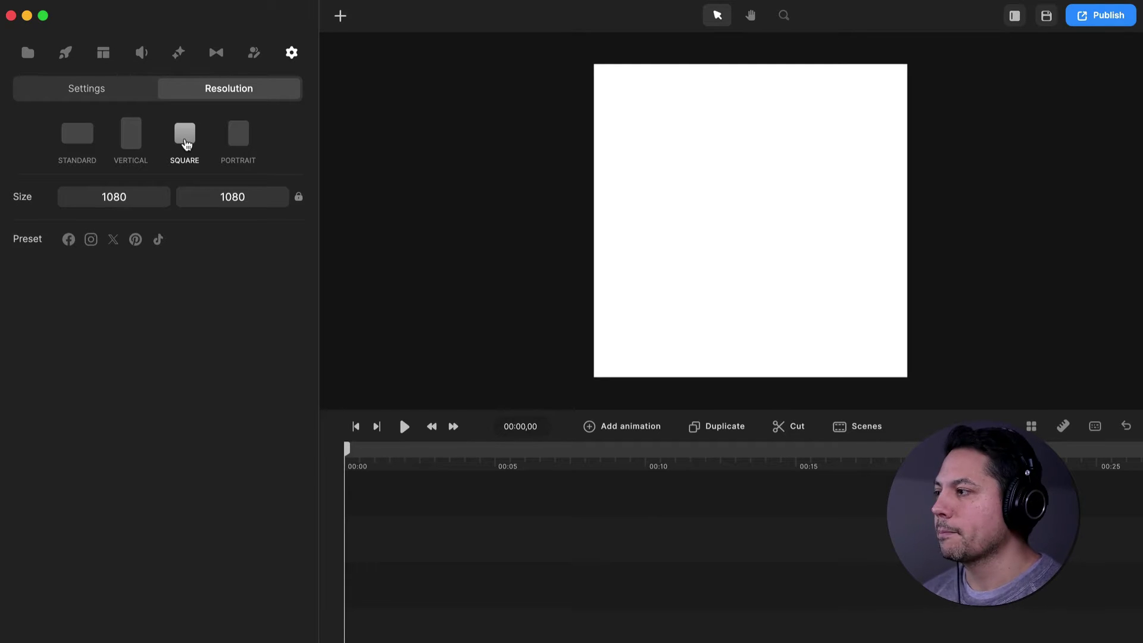
{"action": "left_click", "coordinate": [92, 91]}
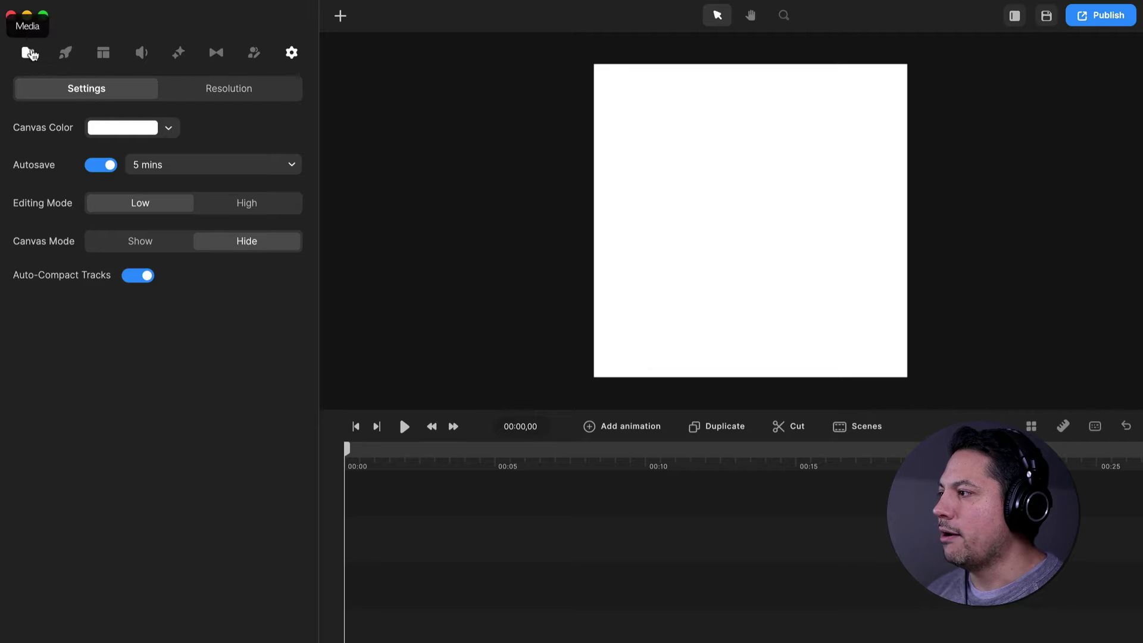
Place the Jurassic Park gate image from the project media on the timeline at 00:00
{"action": "left_click", "coordinate": [31, 54]}
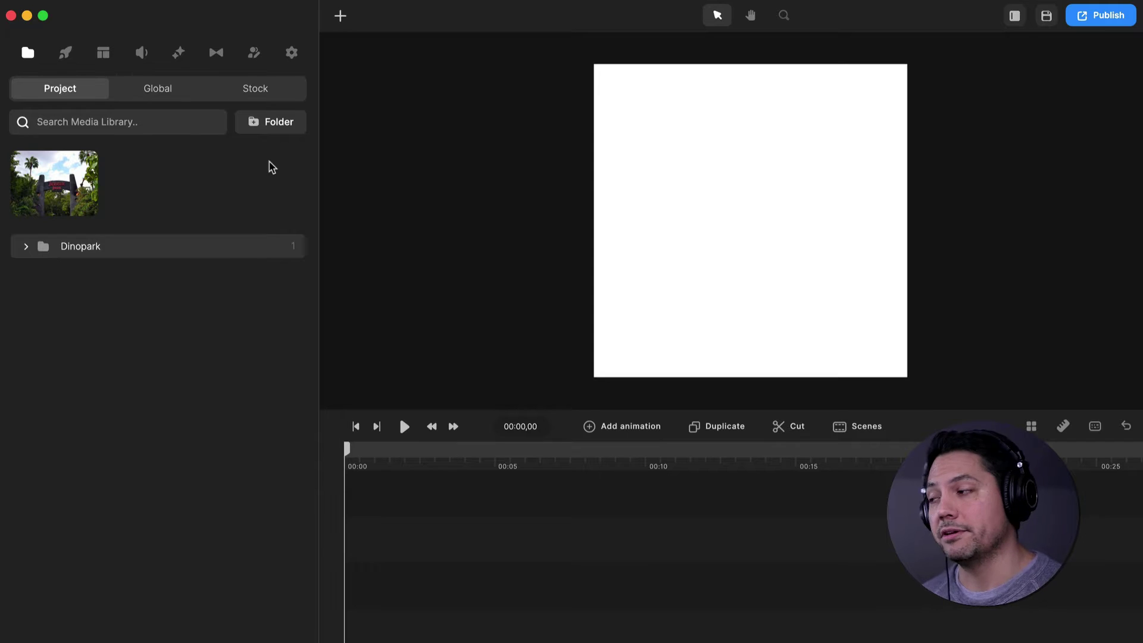
{"action": "left_click", "coordinate": [65, 54]}
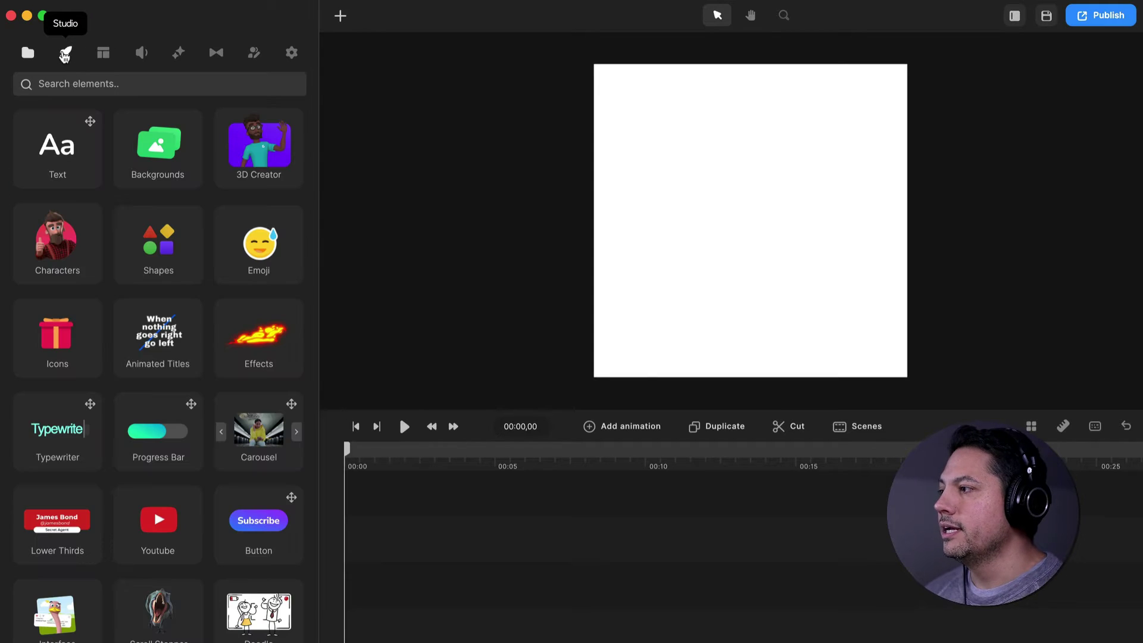
{"action": "left_click", "coordinate": [157, 146]}
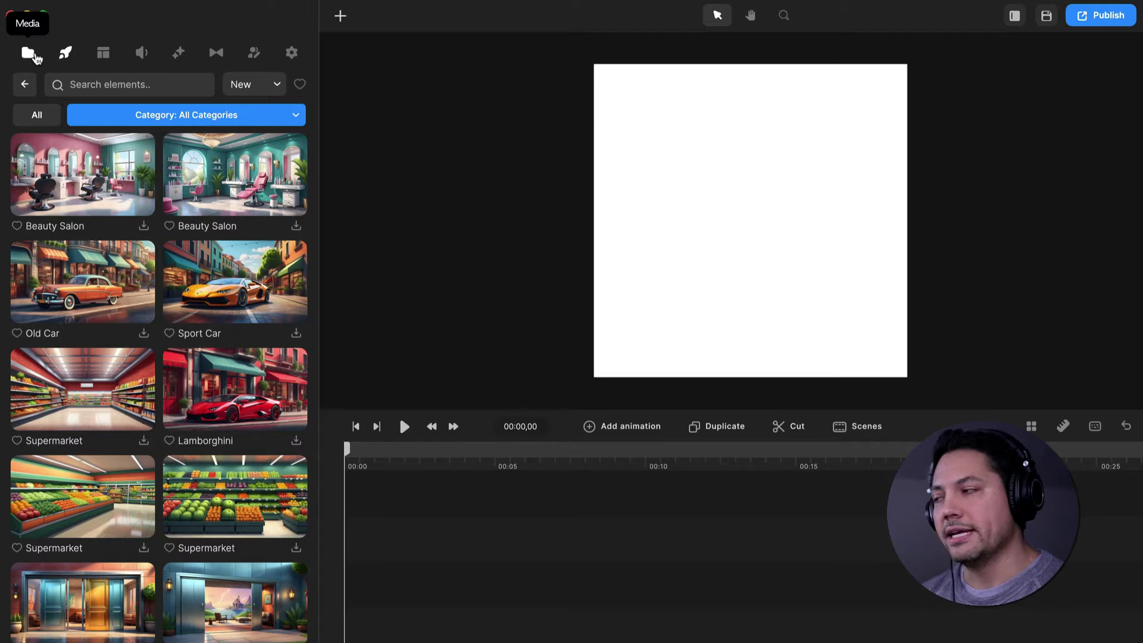
{"action": "left_click", "coordinate": [30, 54]}
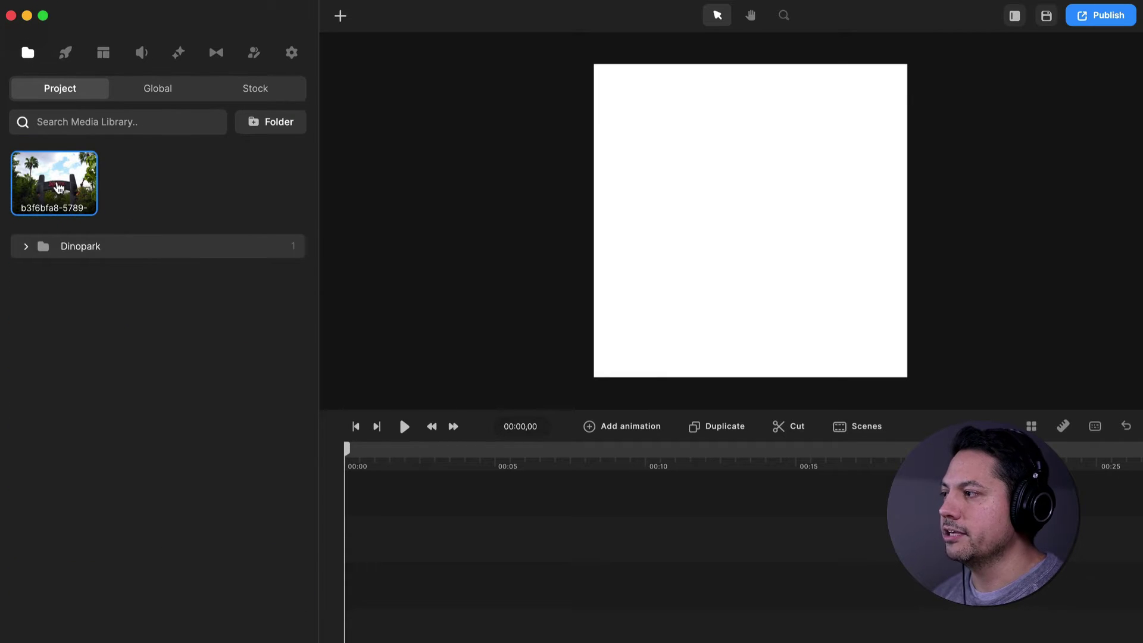
{"action": "left_click_drag", "start_coordinate": [59, 188], "coordinate": [375, 590]}
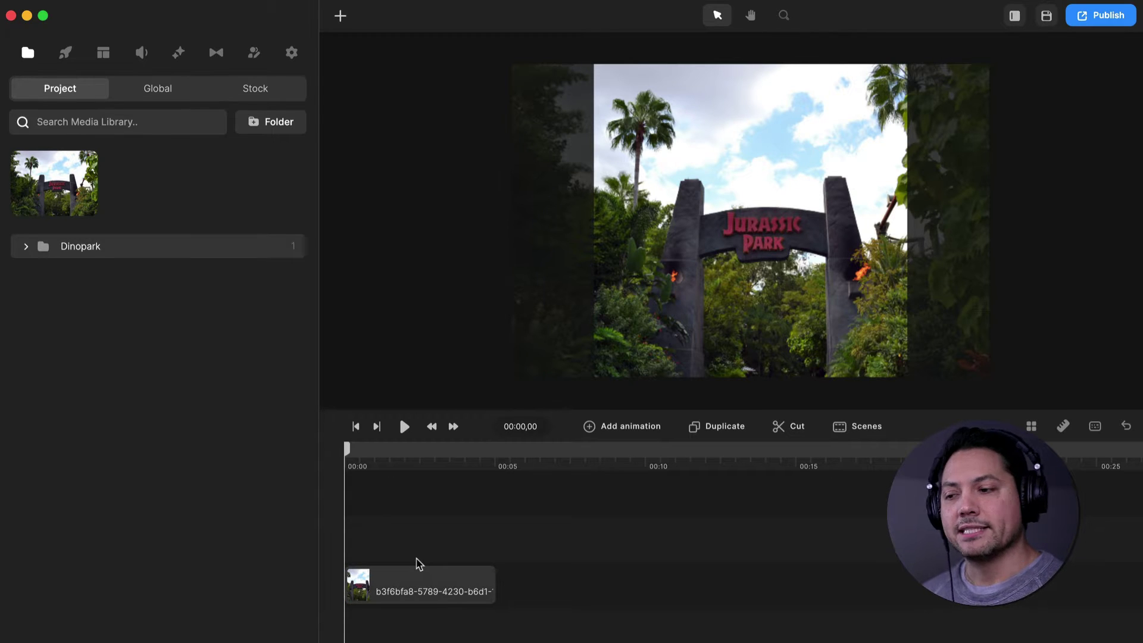
Rename the Jurassic Park image layer as BG
{"action": "right_click", "coordinate": [423, 582]}
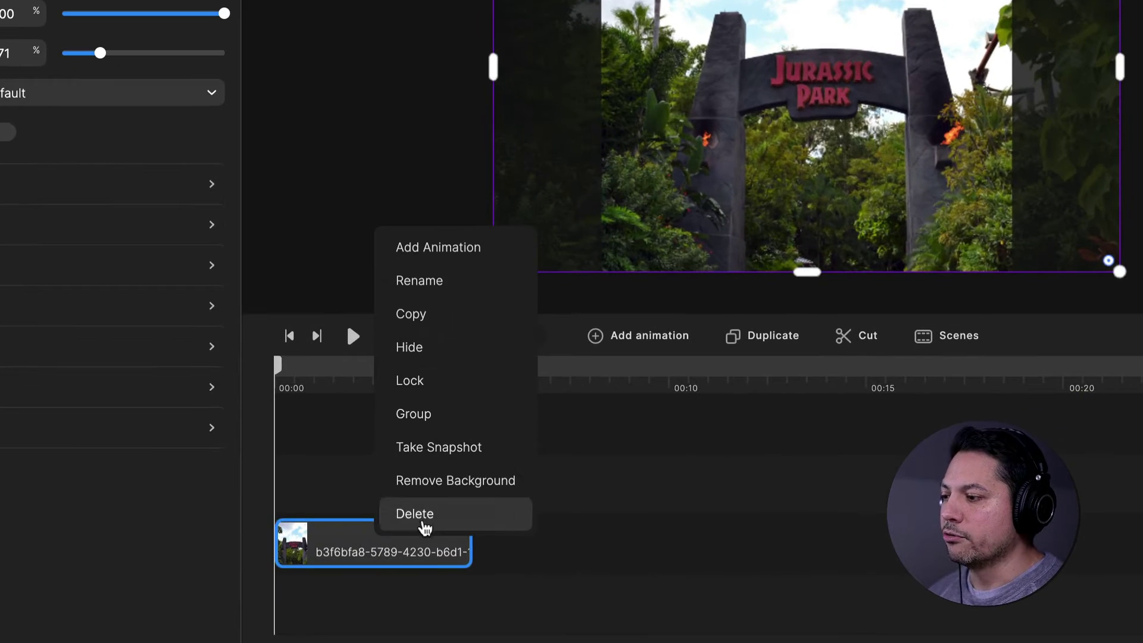
{"action": "left_click", "coordinate": [415, 288]}
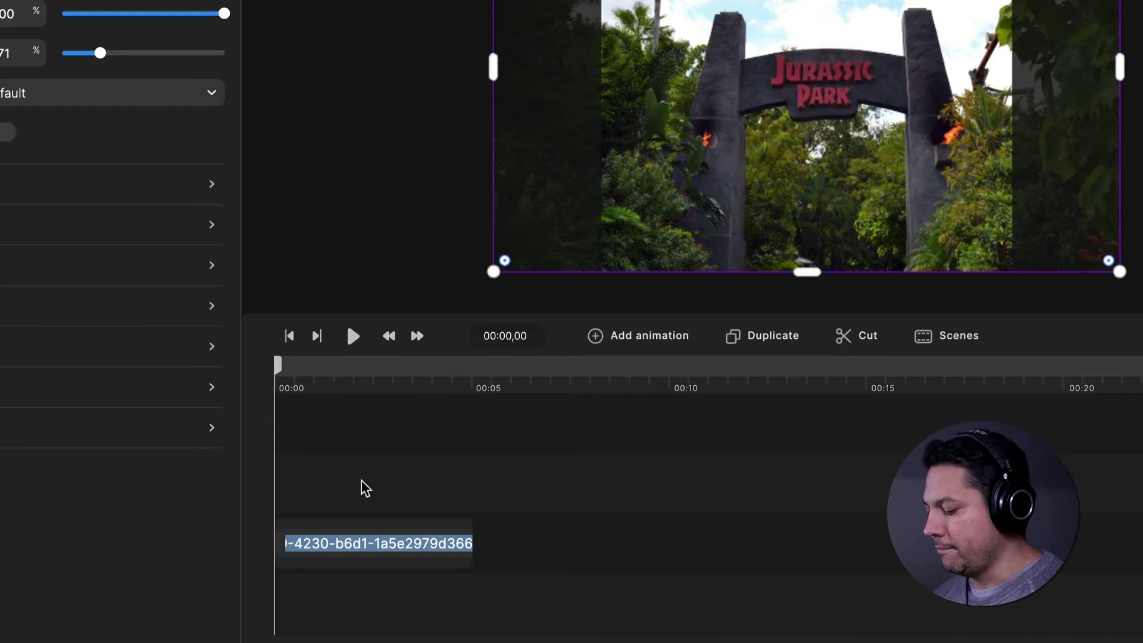
{"action": "type", "text": "BG"}
{"action": "key", "text": "Return"}
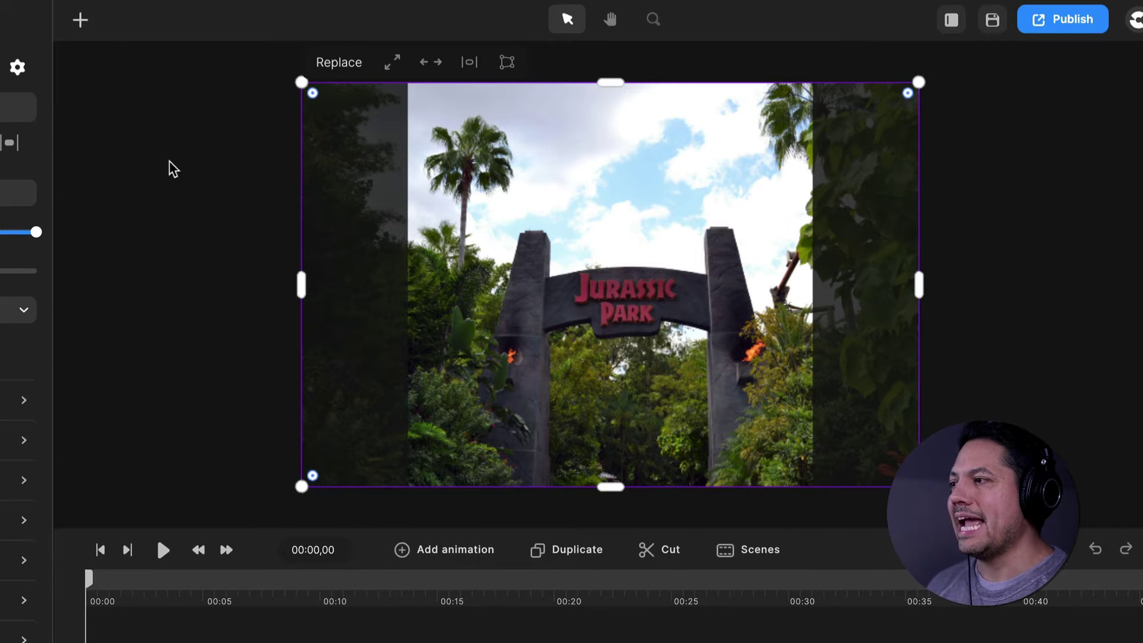
Add a rectangle over the photo and extend both the rectangle and BG layers to about 12 seconds
{"action": "left_click", "coordinate": [87, 22]}
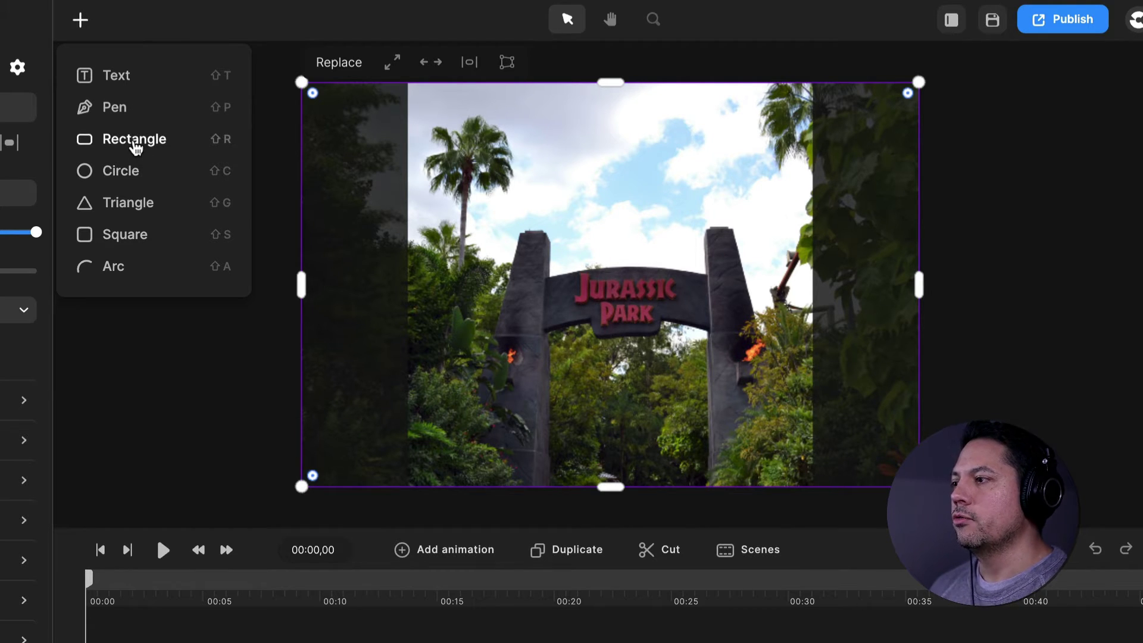
{"action": "left_click", "coordinate": [136, 146]}
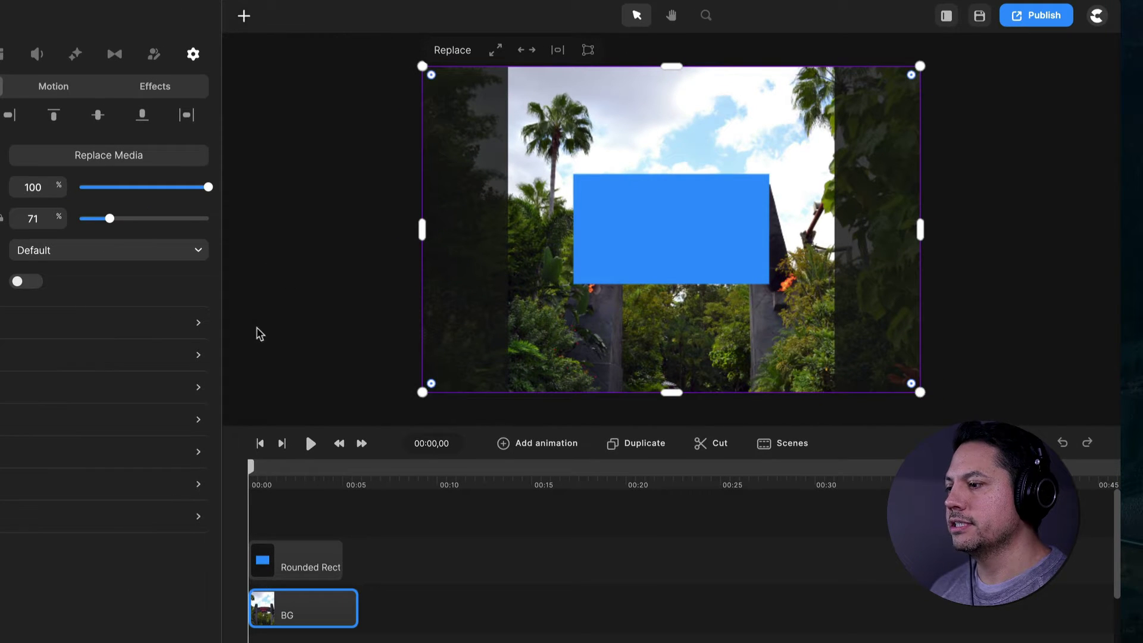
{"action": "left_click_drag", "start_coordinate": [339, 558], "coordinate": [253, 624]}
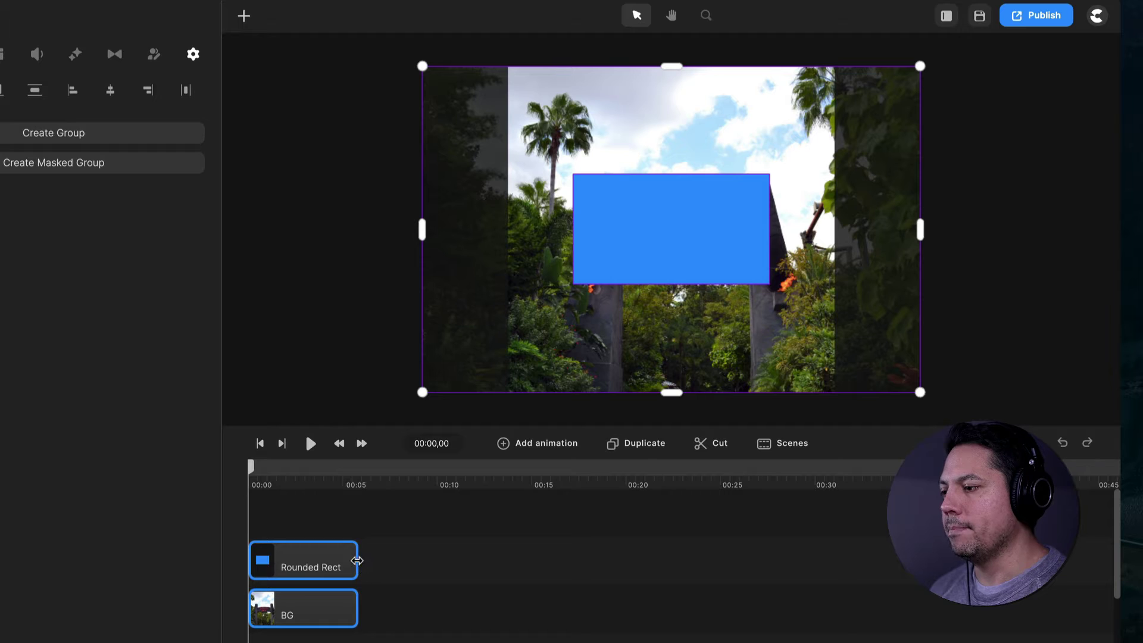
{"action": "left_click_drag", "start_coordinate": [360, 565], "coordinate": [476, 565]}
{"action": "left_click", "coordinate": [525, 572]}
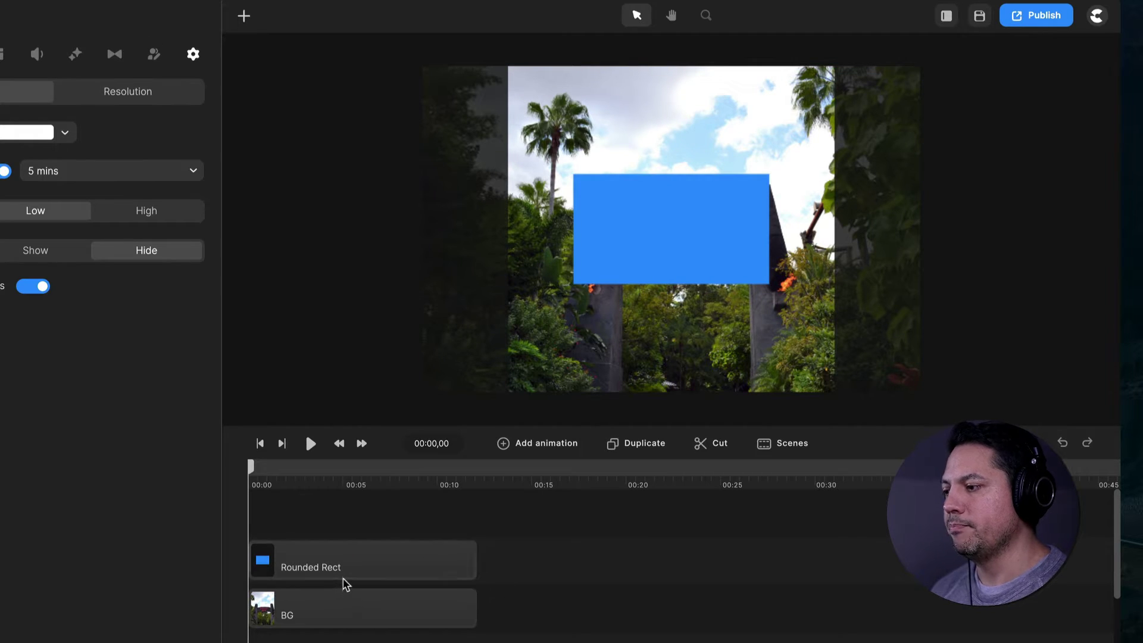
Change the rectangle's fill color to white (ffffff)
{"action": "left_click", "coordinate": [345, 574]}
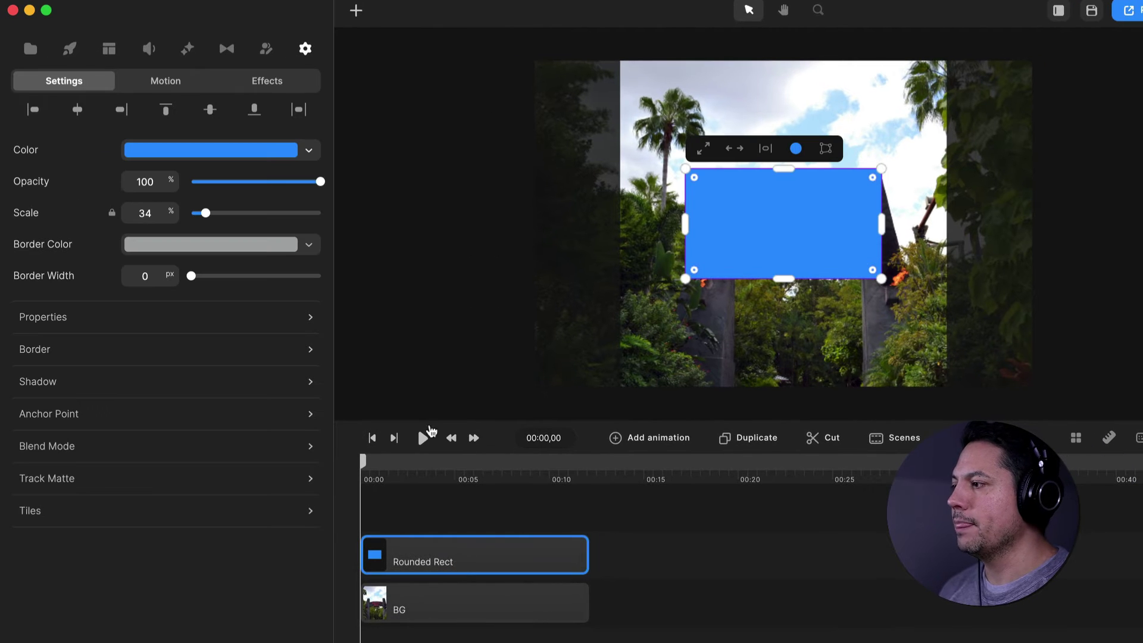
{"action": "left_click", "coordinate": [170, 160]}
{"action": "left_click_drag", "start_coordinate": [202, 152], "coordinate": [166, 110]}
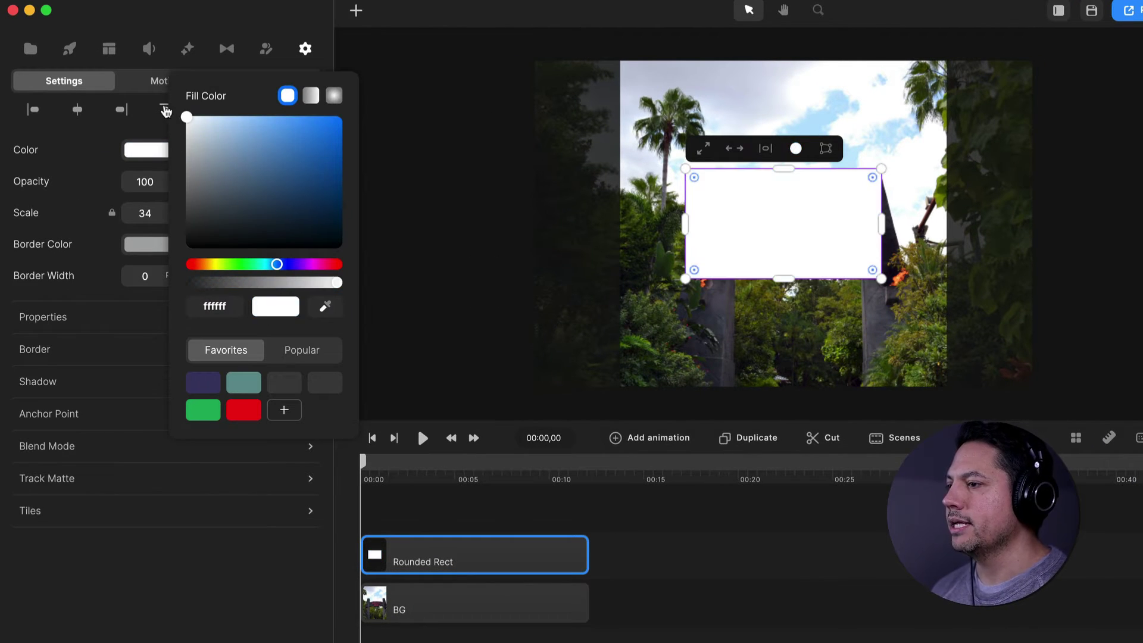
{"action": "left_click", "coordinate": [665, 593]}
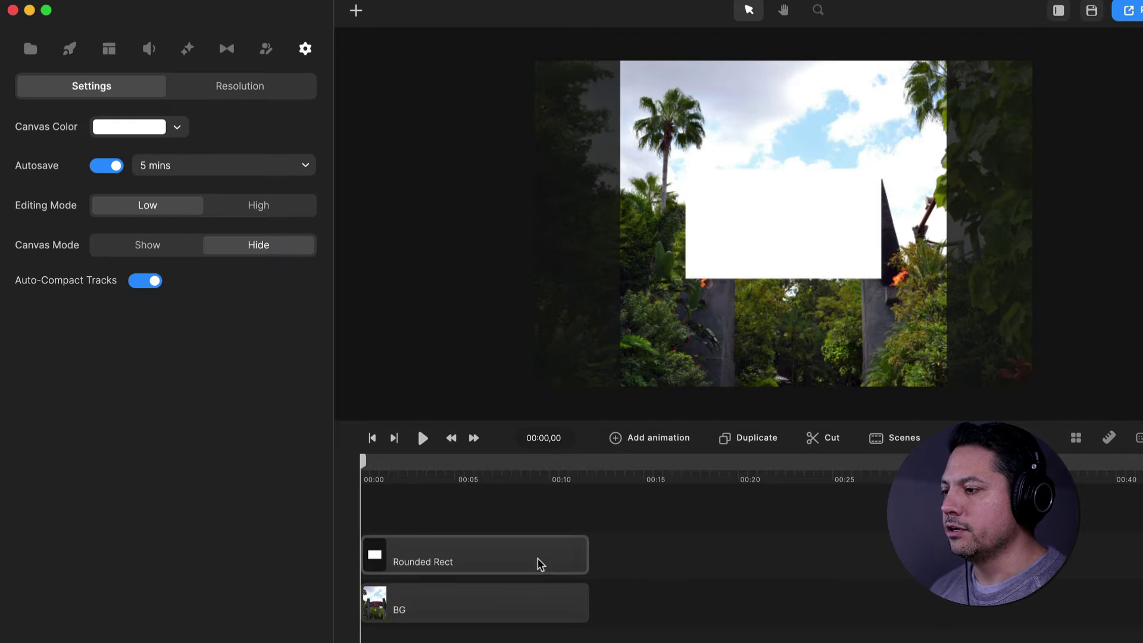
Move the white rectangle to the canvas's bottom edge, stretch it to the full canvas width, and reduce its height slightly
{"action": "left_click", "coordinate": [538, 555]}
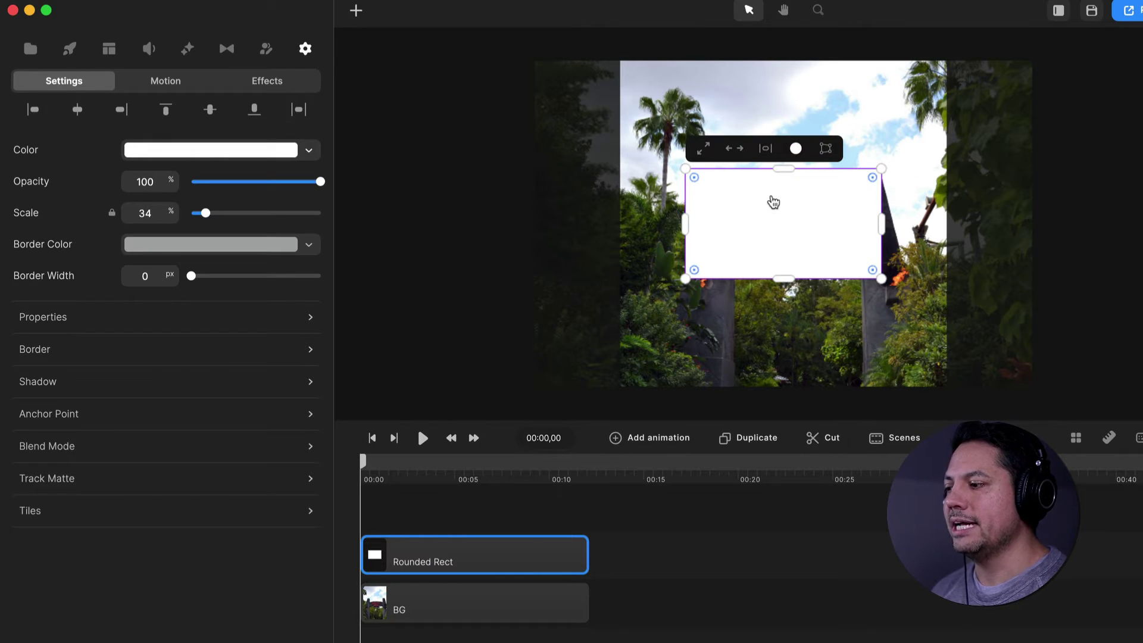
{"action": "left_click_drag", "start_coordinate": [770, 209], "coordinate": [767, 313]}
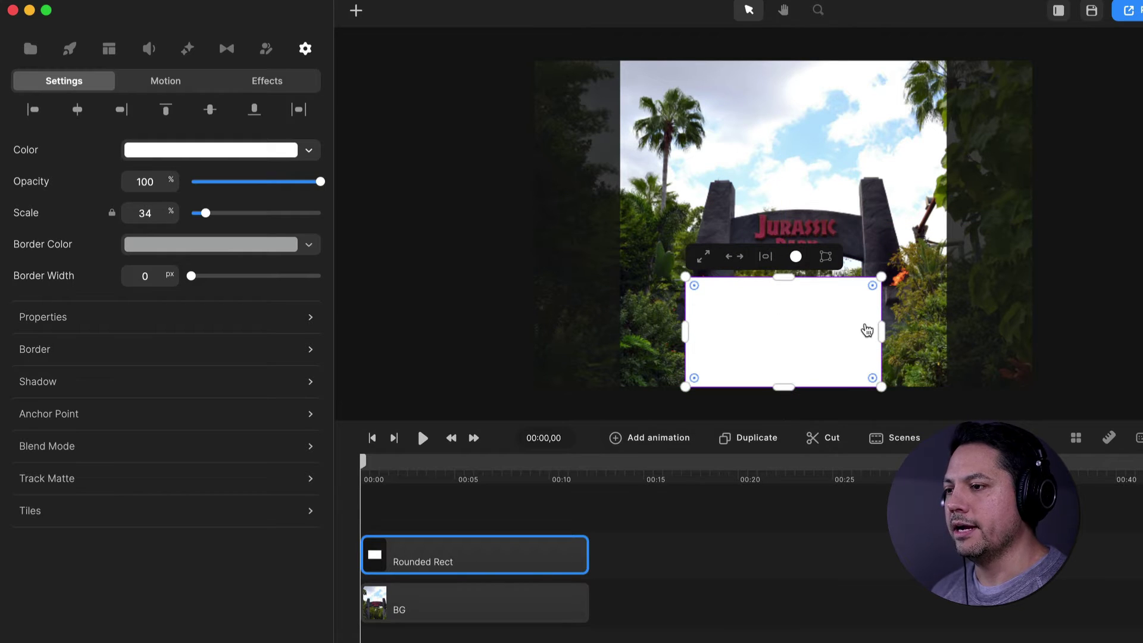
{"action": "left_click_drag", "start_coordinate": [882, 333], "coordinate": [947, 342]}
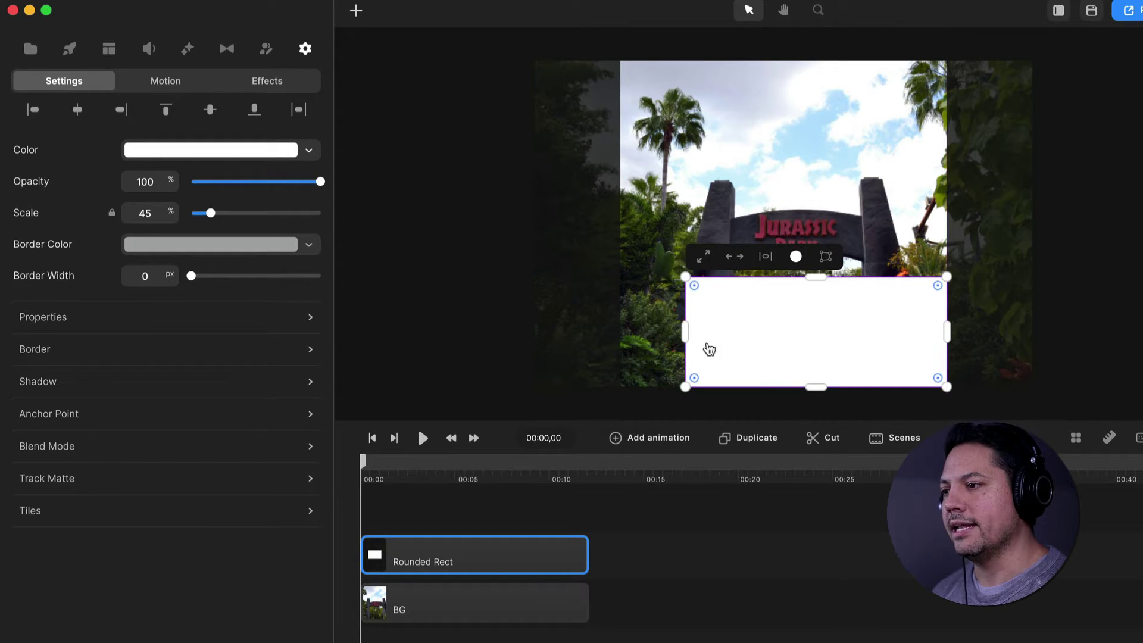
{"action": "left_click_drag", "start_coordinate": [685, 333], "coordinate": [619, 331]}
{"action": "left_click_drag", "start_coordinate": [784, 277], "coordinate": [784, 287]}
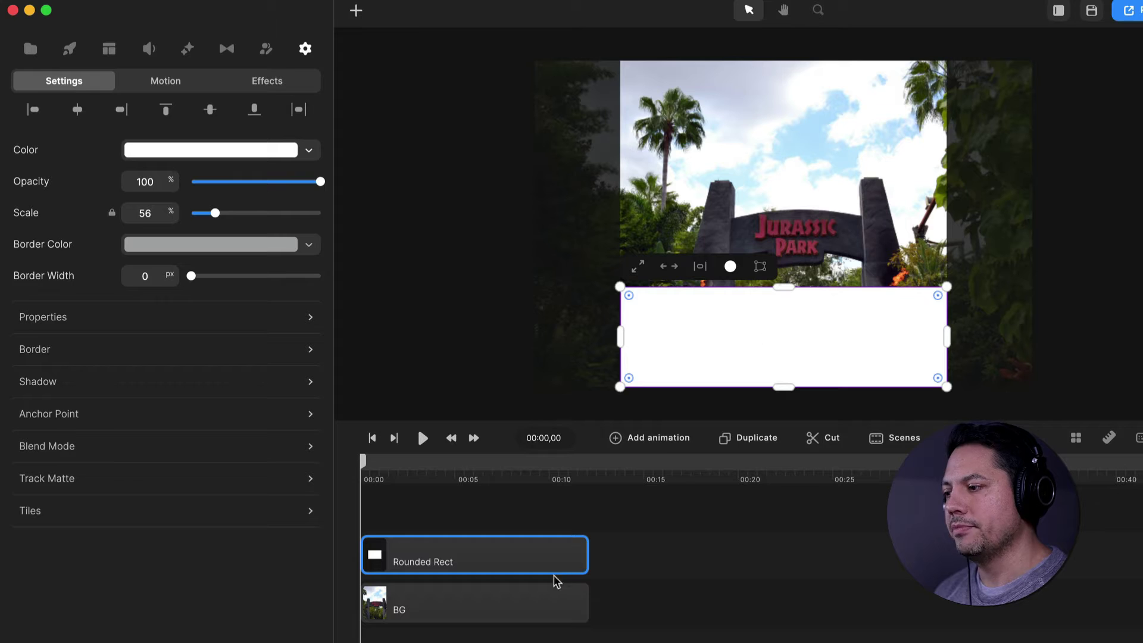
Scale the BG image down to 57% and position it centered above the white rectangle so it fills the upper canvas
{"action": "left_click", "coordinate": [492, 609]}
{"action": "left_click_drag", "start_coordinate": [803, 245], "coordinate": [796, 138]}
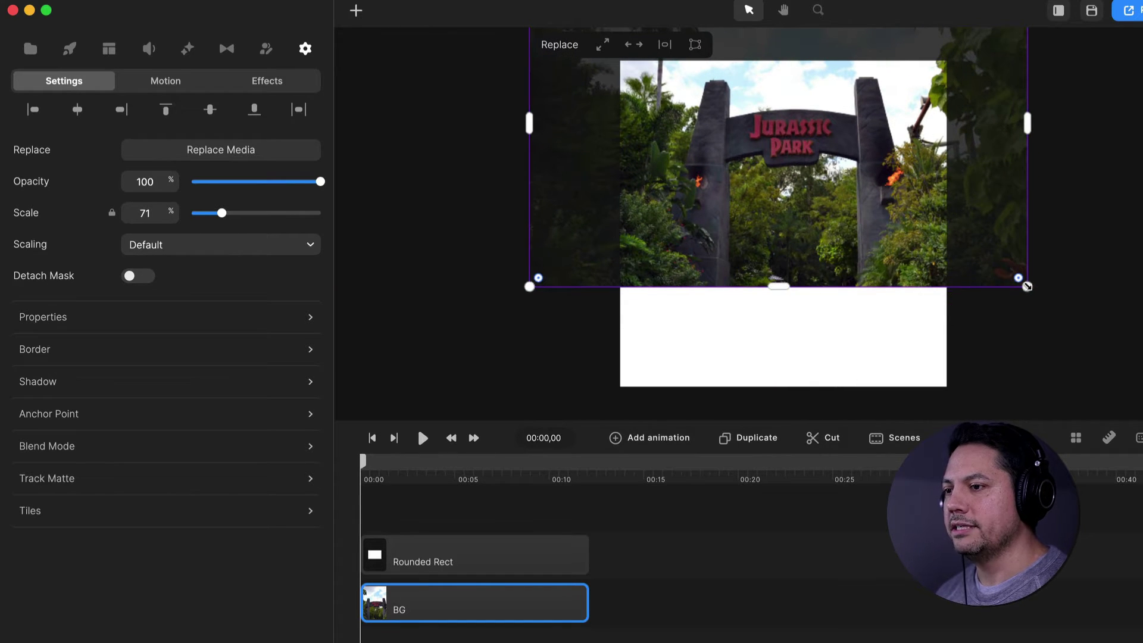
{"action": "left_click_drag", "start_coordinate": [1027, 286], "coordinate": [971, 255]}
{"action": "left_click_drag", "start_coordinate": [863, 212], "coordinate": [868, 244]}
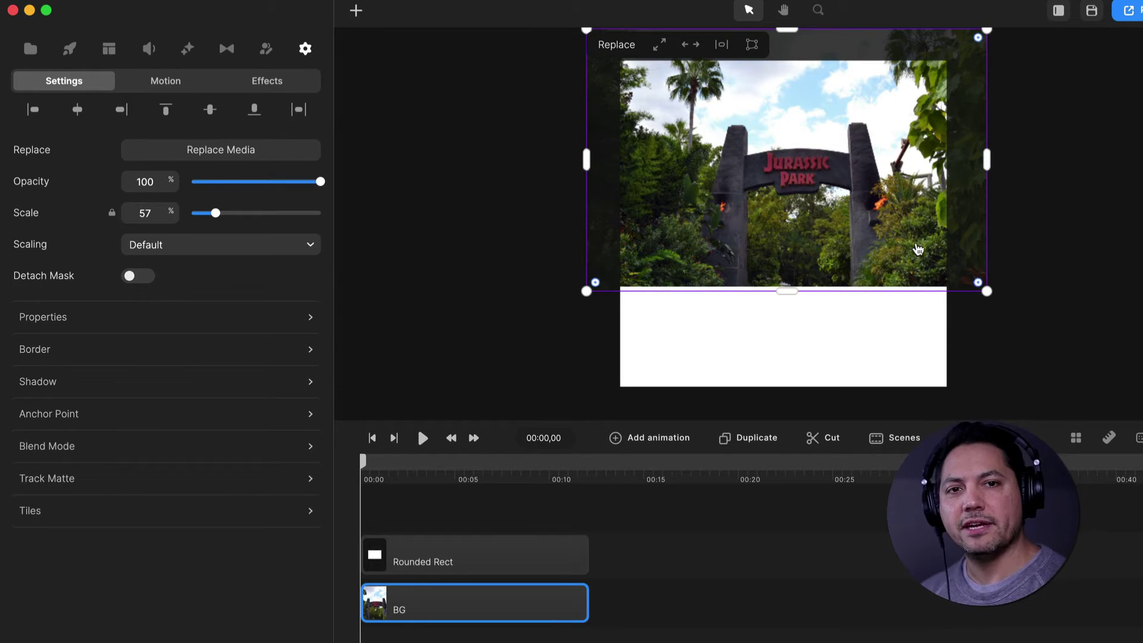
{"action": "left_click", "coordinate": [778, 634]}
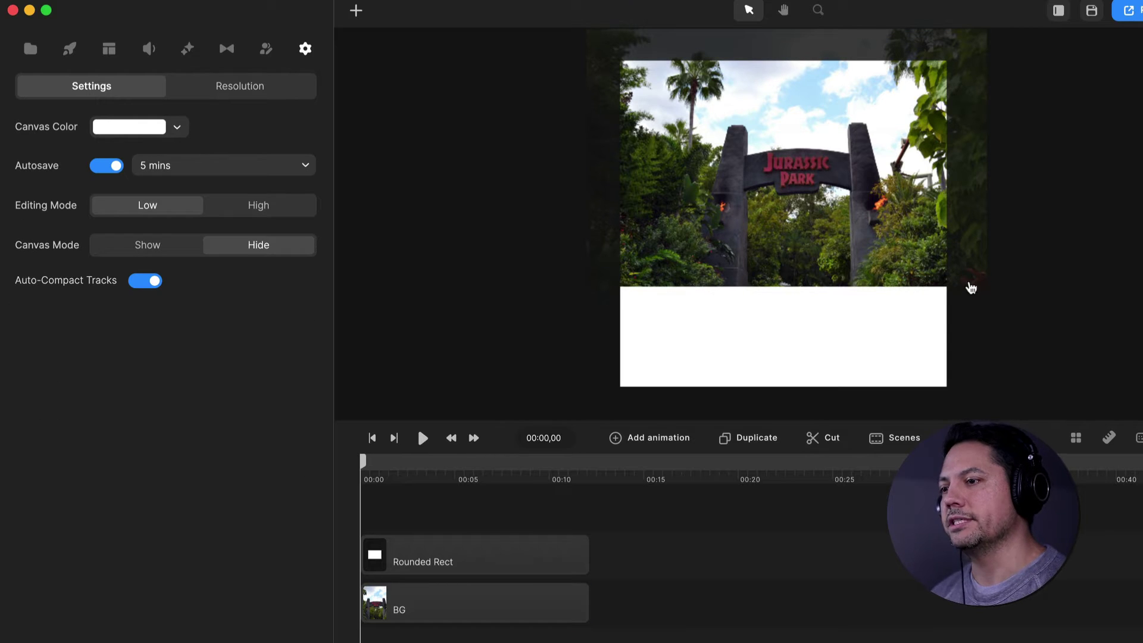
{"action": "left_click", "coordinate": [766, 177]}
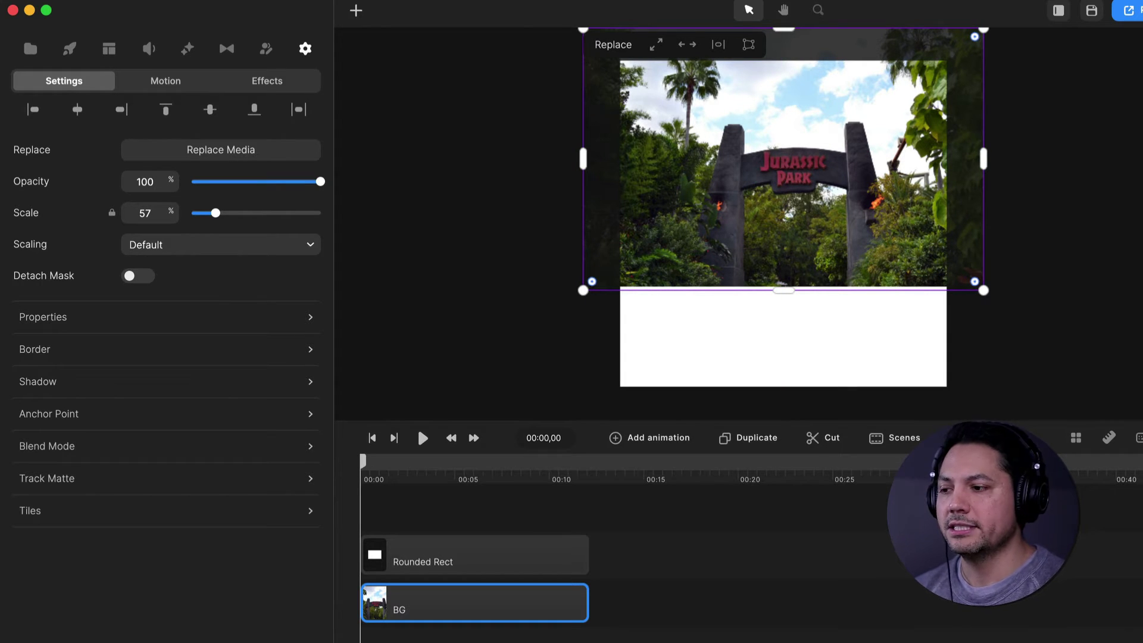
{"action": "left_click", "coordinate": [888, 491]}
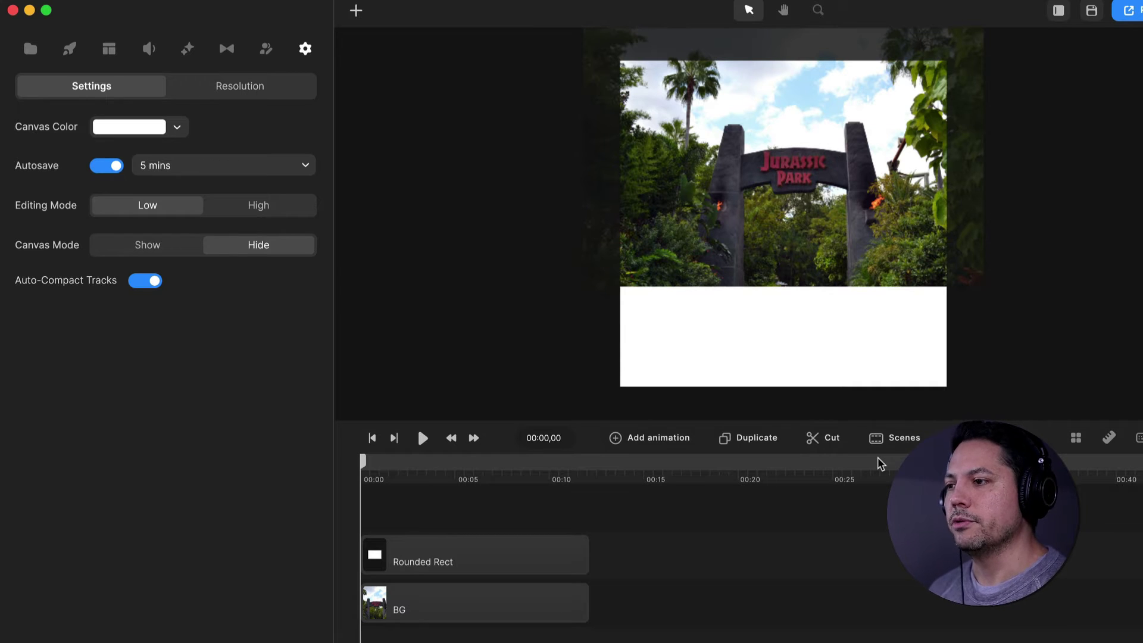
Add a Scale animation to the BG layer and place its end keyframe at about 5 seconds
{"action": "left_click", "coordinate": [449, 613]}
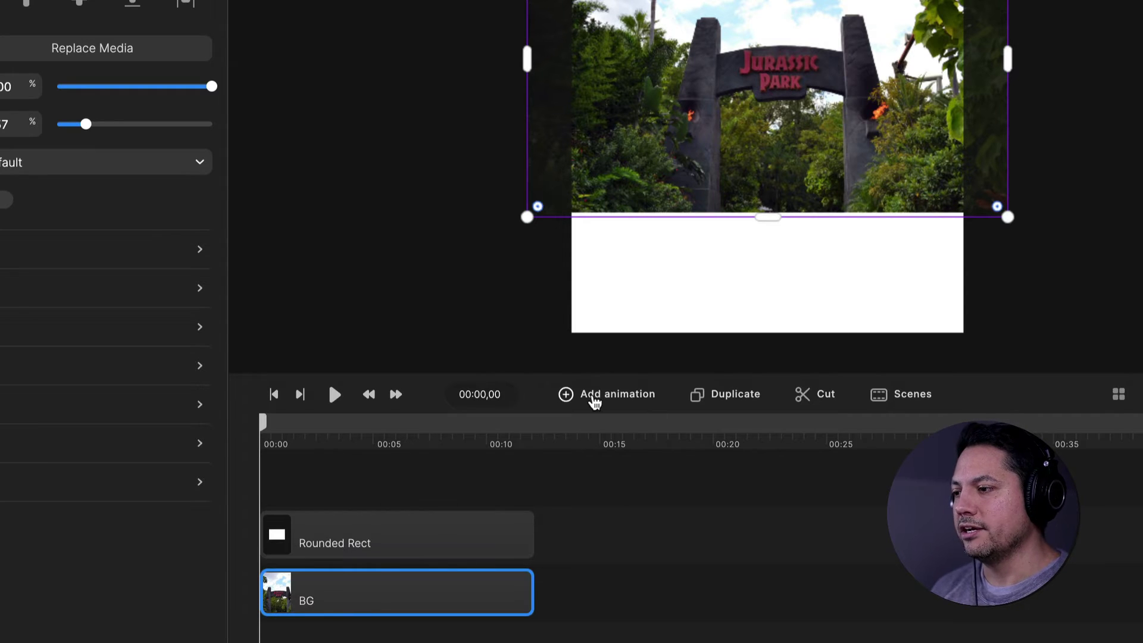
{"action": "left_click", "coordinate": [599, 399]}
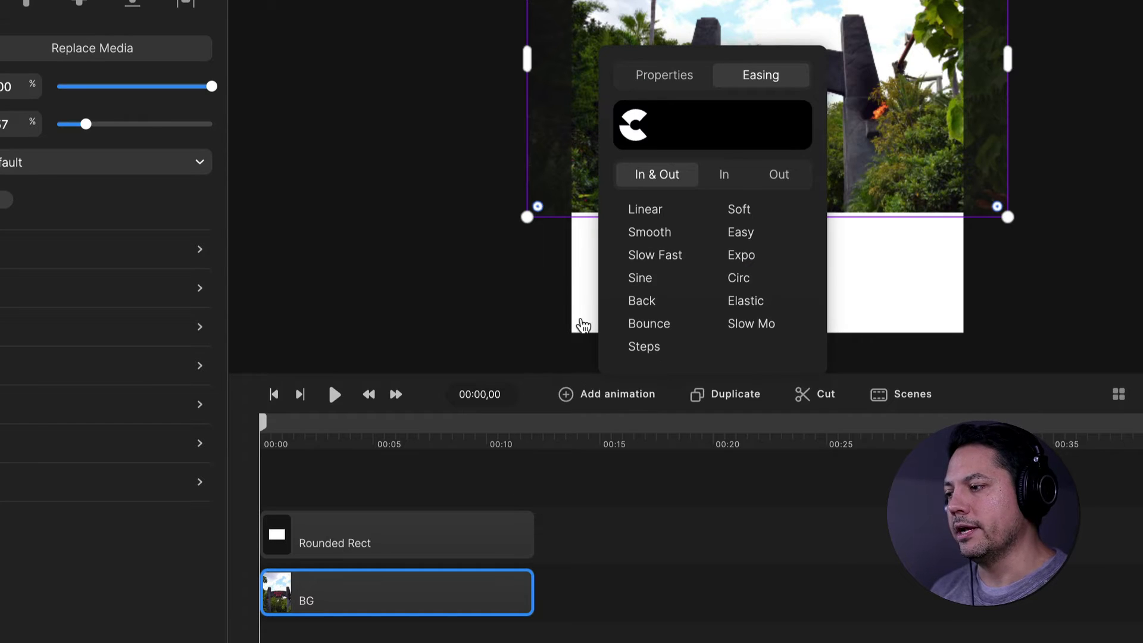
{"action": "left_click", "coordinate": [667, 76]}
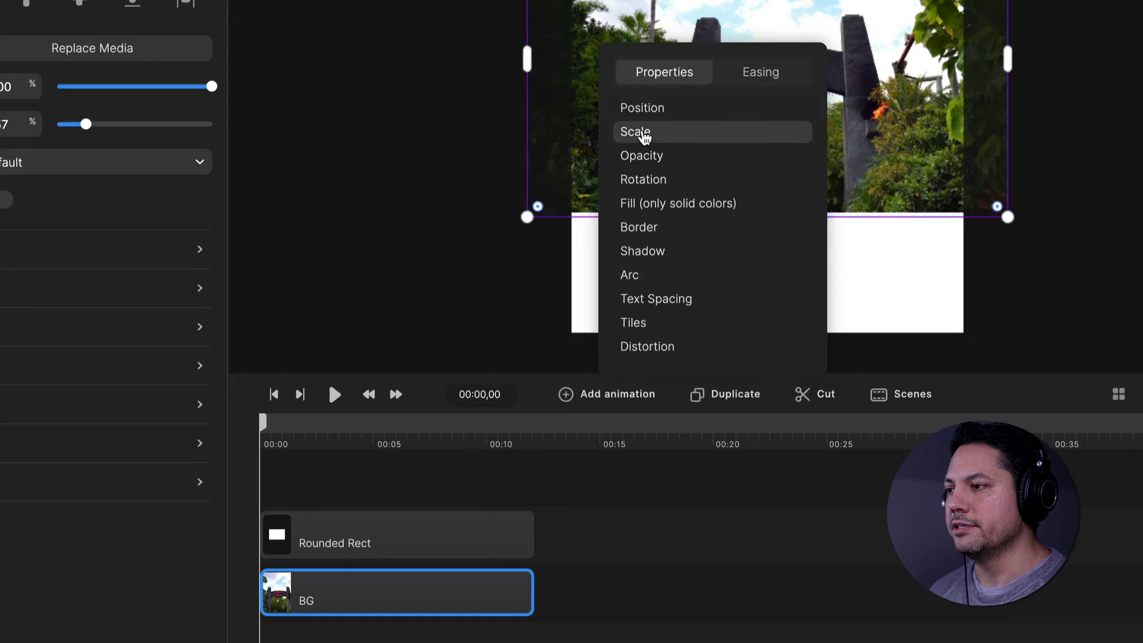
{"action": "left_click", "coordinate": [643, 133]}
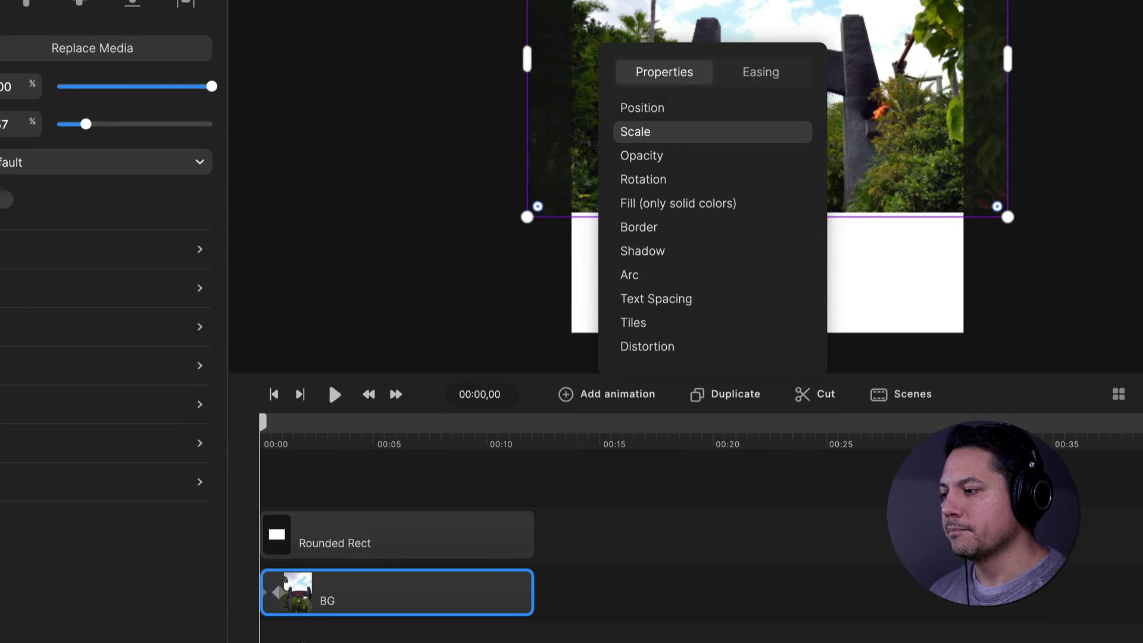
{"action": "left_click_drag", "start_coordinate": [281, 596], "coordinate": [370, 592]}
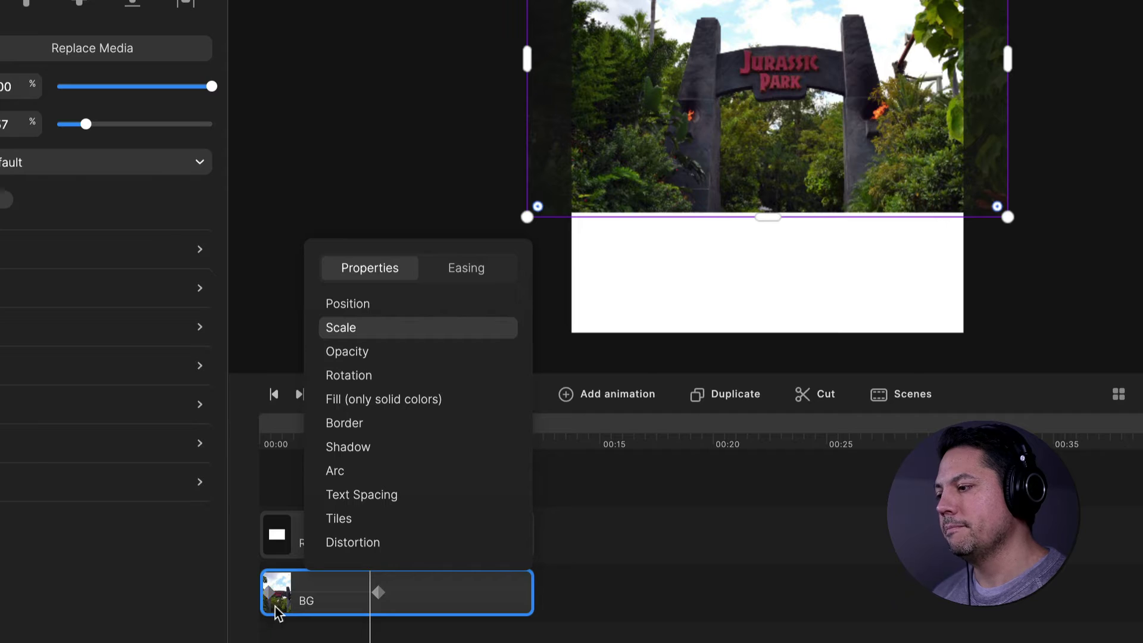
Set the BG image's scale to 79% at the animation's end keyframe
{"action": "left_click", "coordinate": [272, 597]}
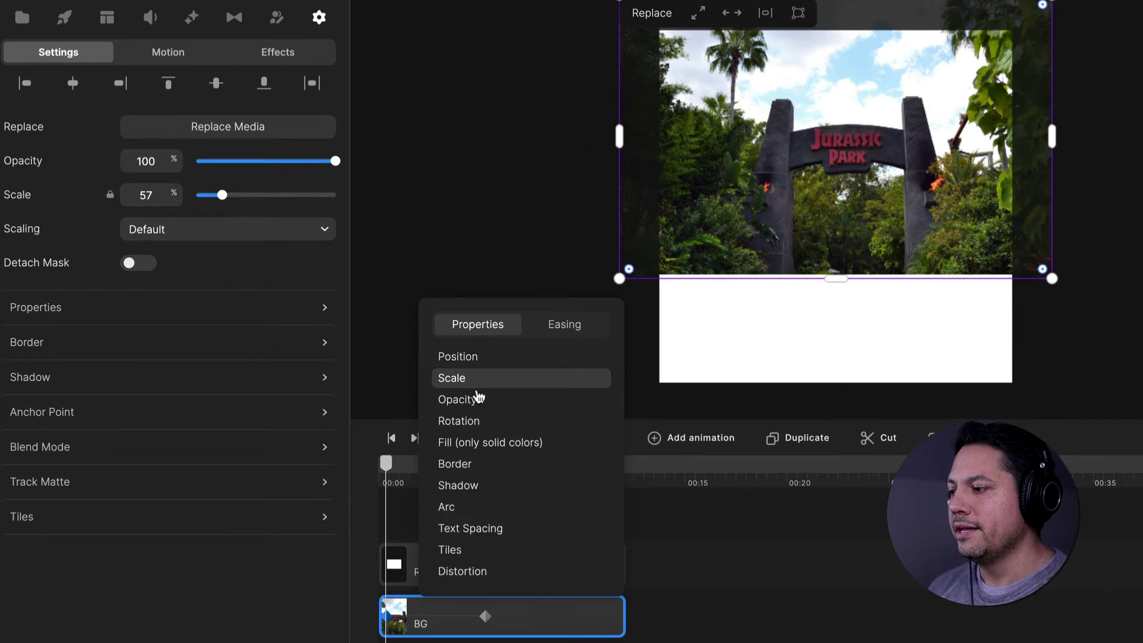
{"action": "left_click", "coordinate": [486, 615]}
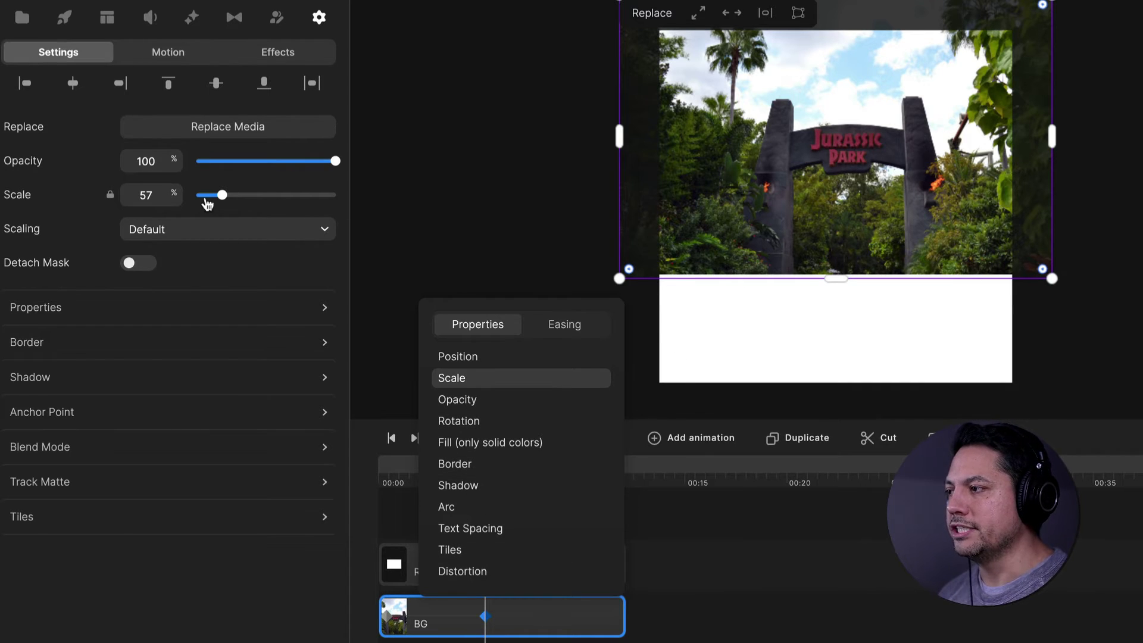
{"action": "left_click_drag", "start_coordinate": [223, 195], "coordinate": [235, 195]}
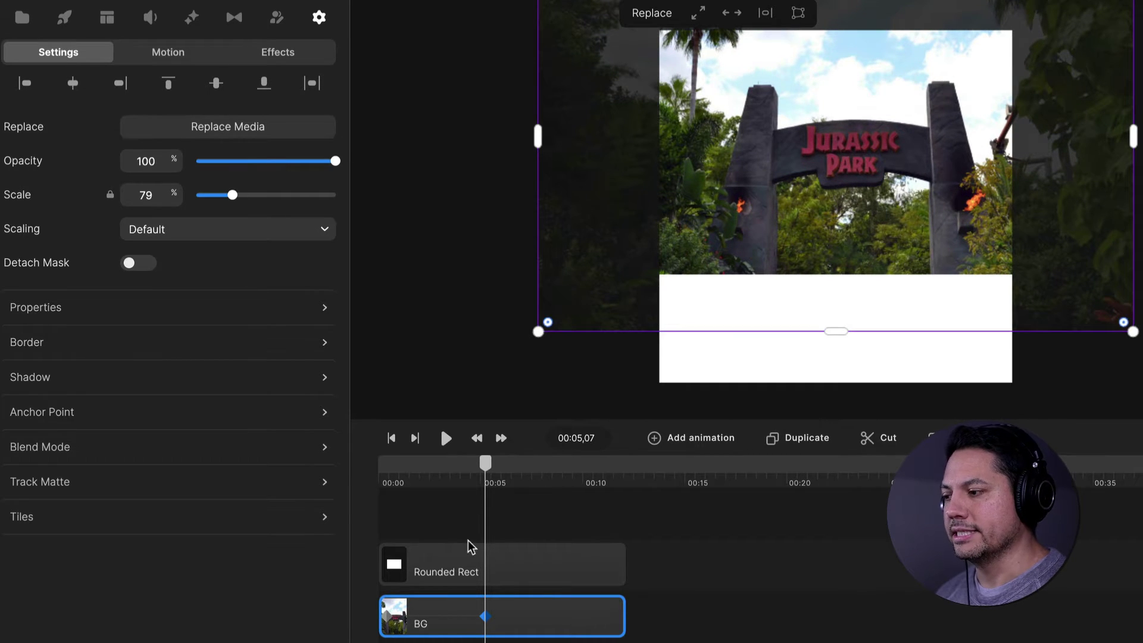
Move the BG animation's end keyframe to about 11 seconds, near the layer's end, and return to the timeline's start
{"action": "left_click_drag", "start_coordinate": [486, 619], "coordinate": [612, 619]}
{"action": "left_click", "coordinate": [612, 619]}
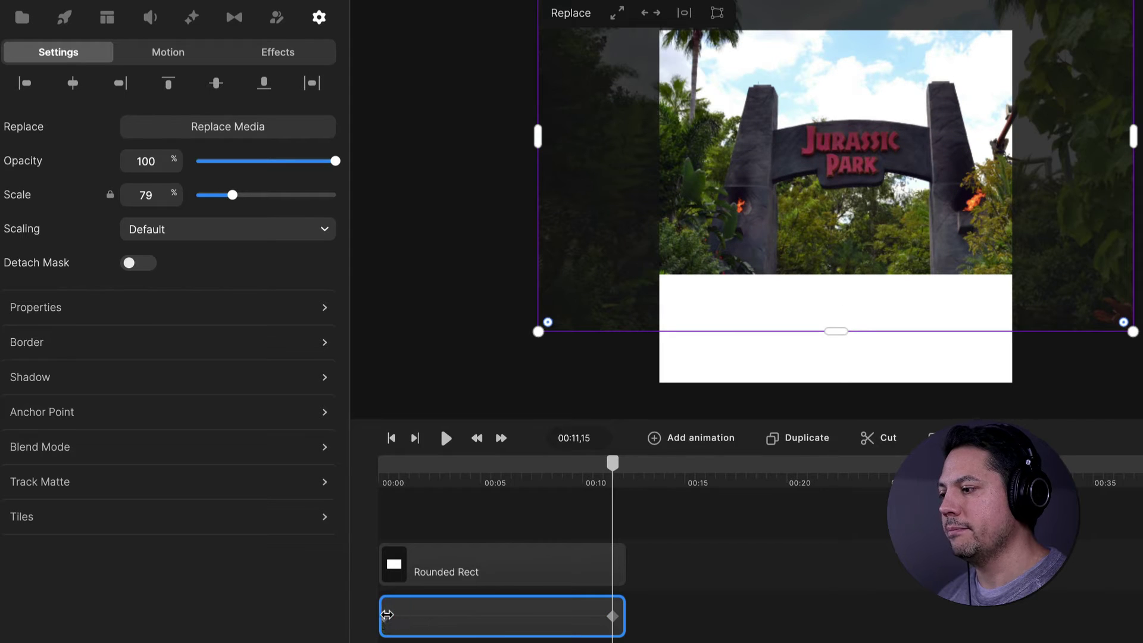
{"action": "left_click_drag", "start_coordinate": [388, 493], "coordinate": [358, 466]}
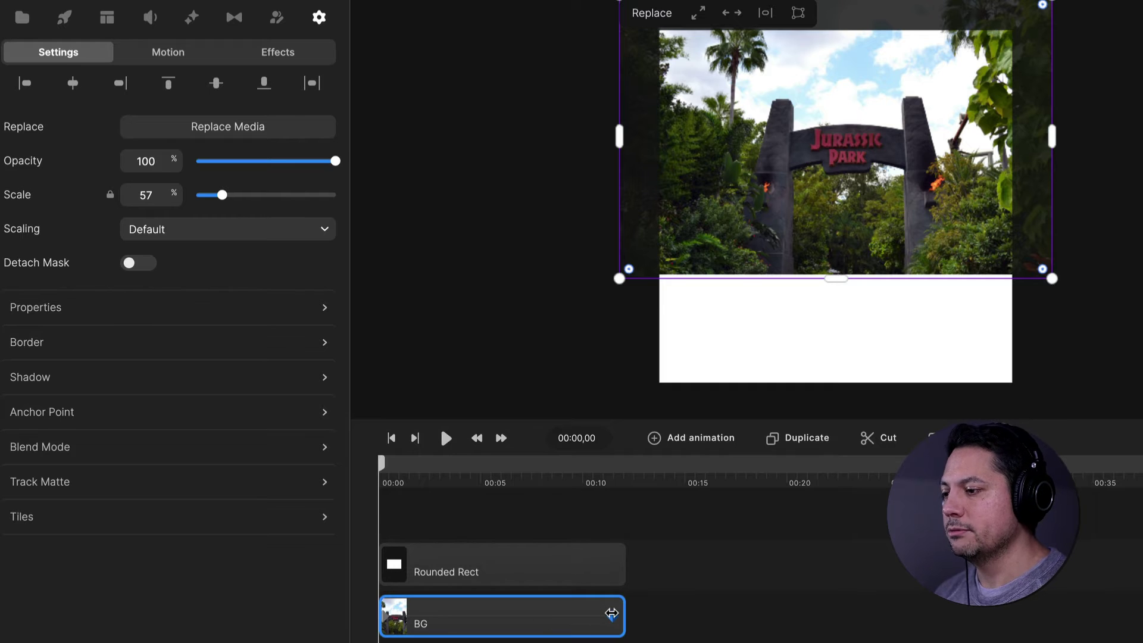
Set the easing of the BG layer's end keyframe to In & Out Linear
{"action": "left_click", "coordinate": [614, 617]}
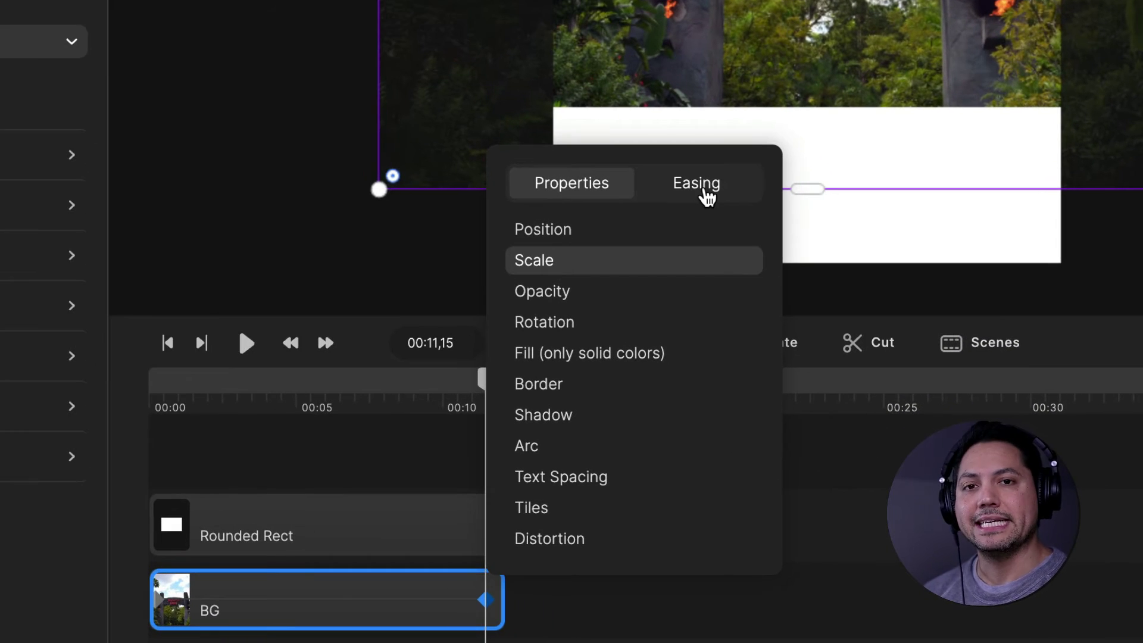
{"action": "left_click", "coordinate": [706, 195]}
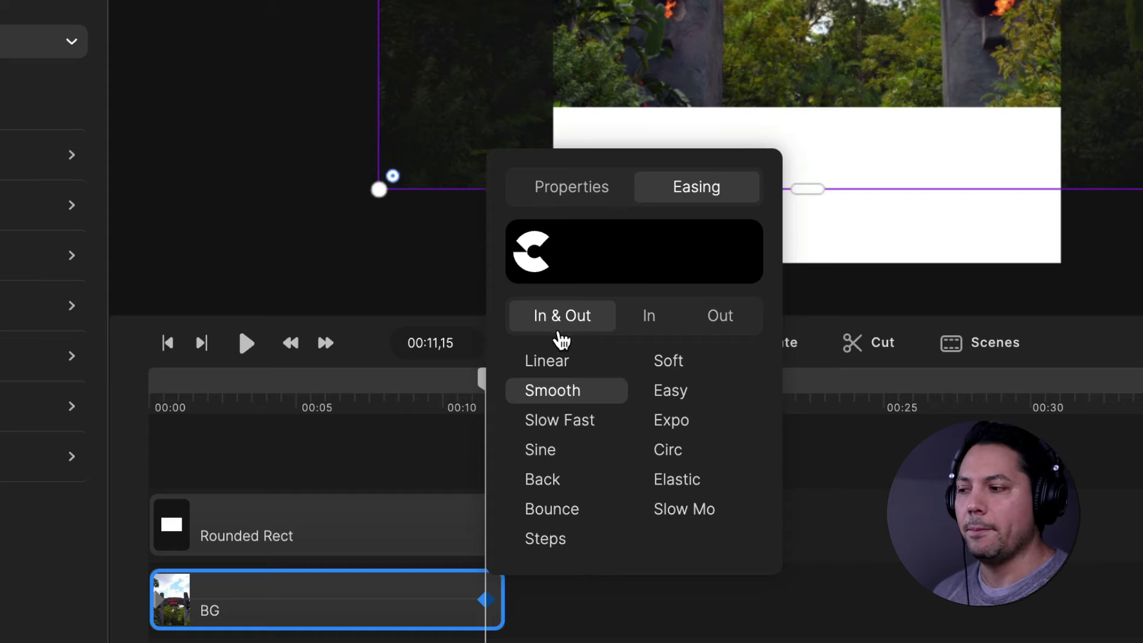
{"action": "left_click", "coordinate": [559, 364]}
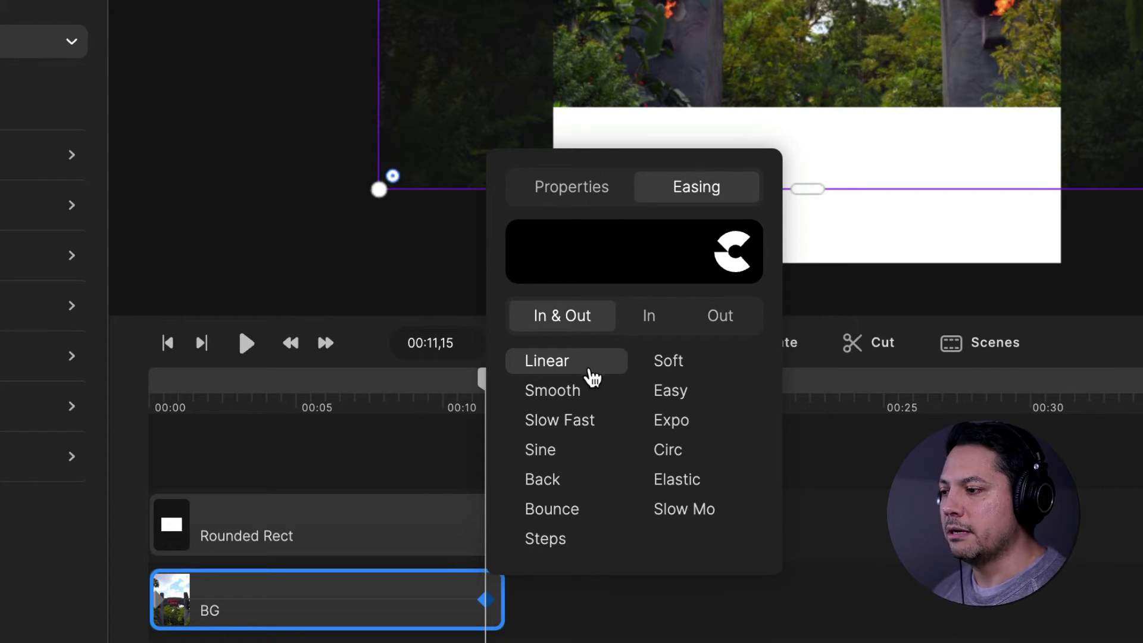
Play the timeline from the beginning to preview the BG zoom animation
{"action": "left_click", "coordinate": [306, 434]}
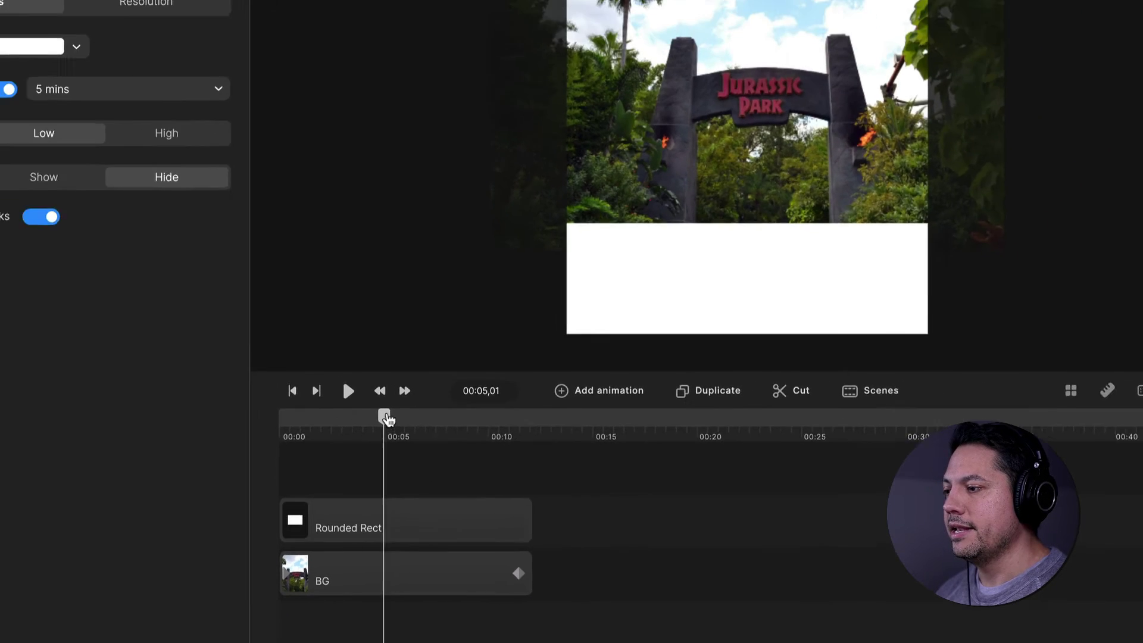
{"action": "left_click_drag", "start_coordinate": [339, 393], "coordinate": [82, 392]}
{"action": "key", "text": "space"}
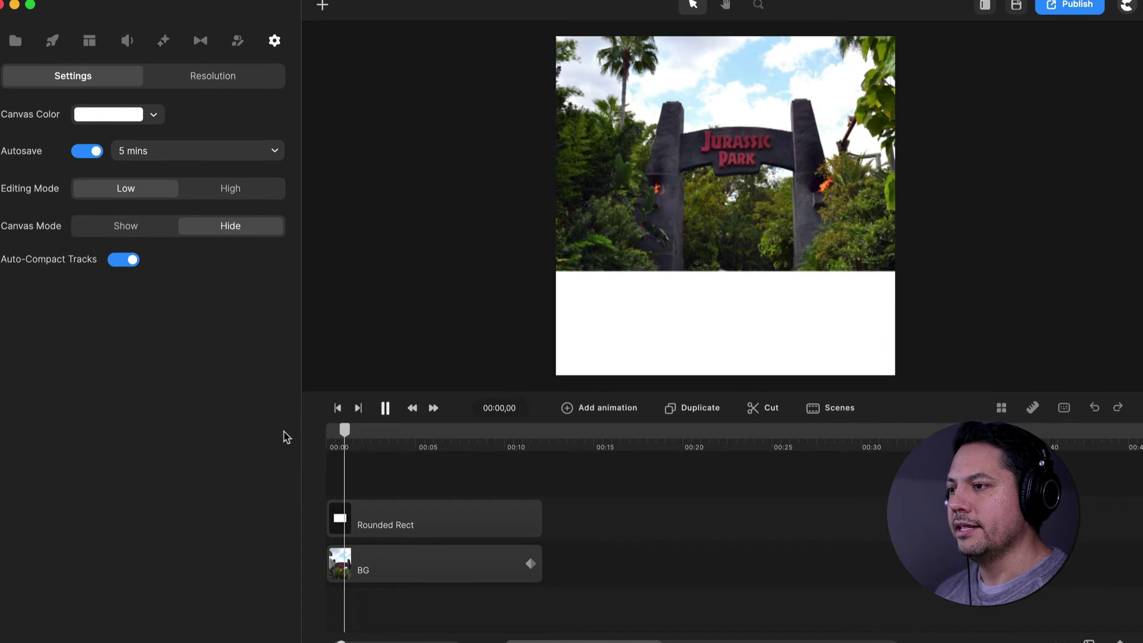
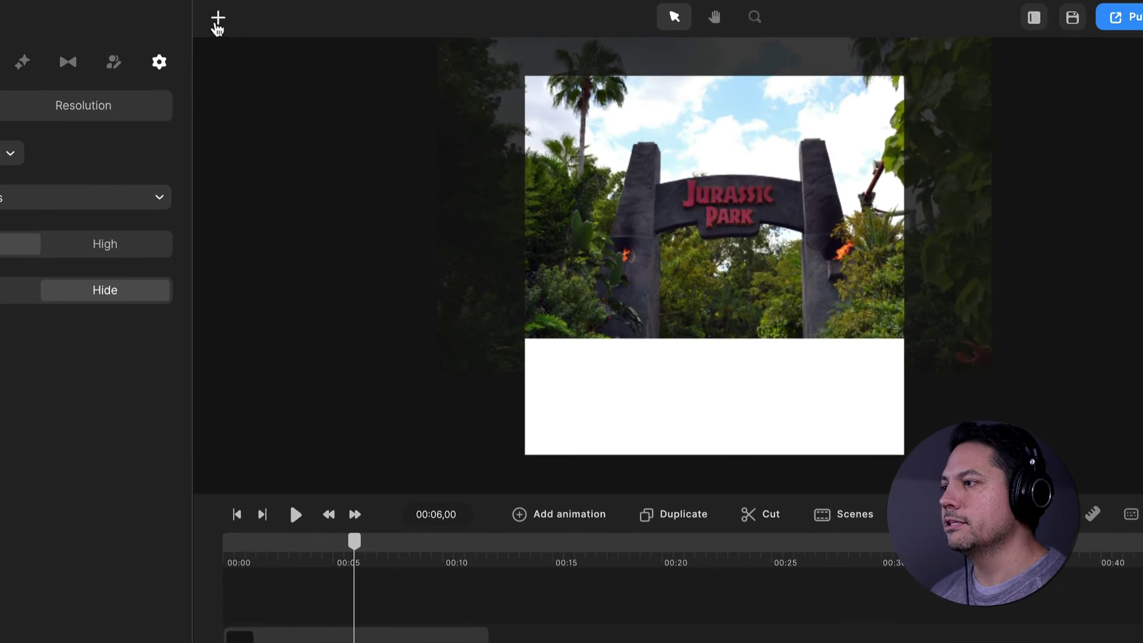
Add a text layer at the upper edge of the white panel and make it span the same duration as the rectangle layer
{"action": "left_click", "coordinate": [217, 27]}
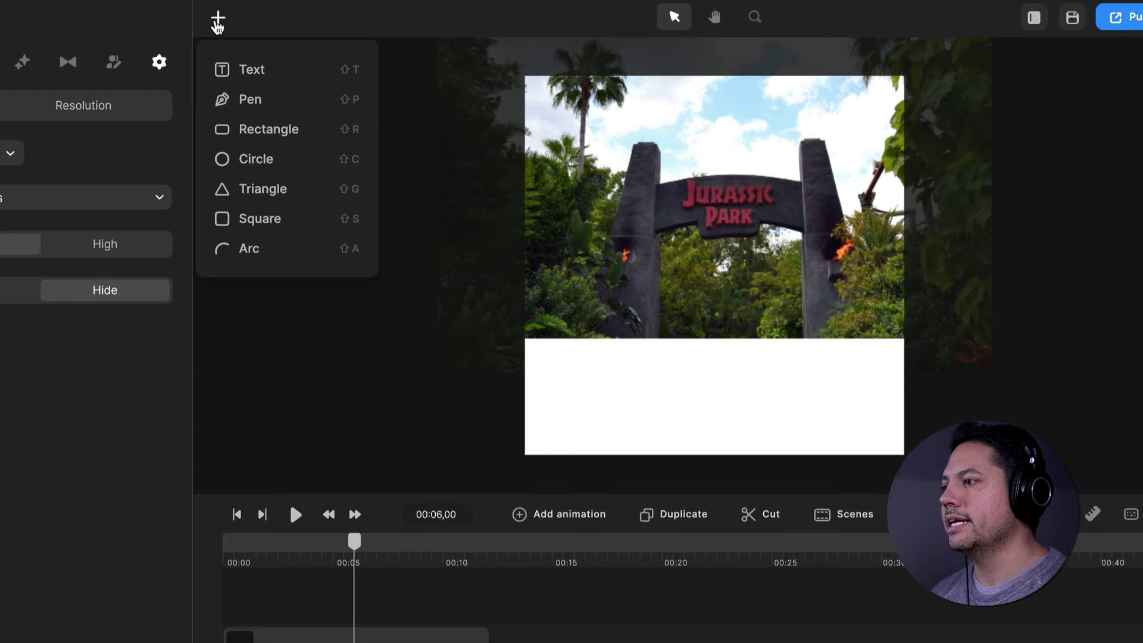
{"action": "left_click", "coordinate": [264, 74]}
{"action": "left_click_drag", "start_coordinate": [763, 269], "coordinate": [760, 363]}
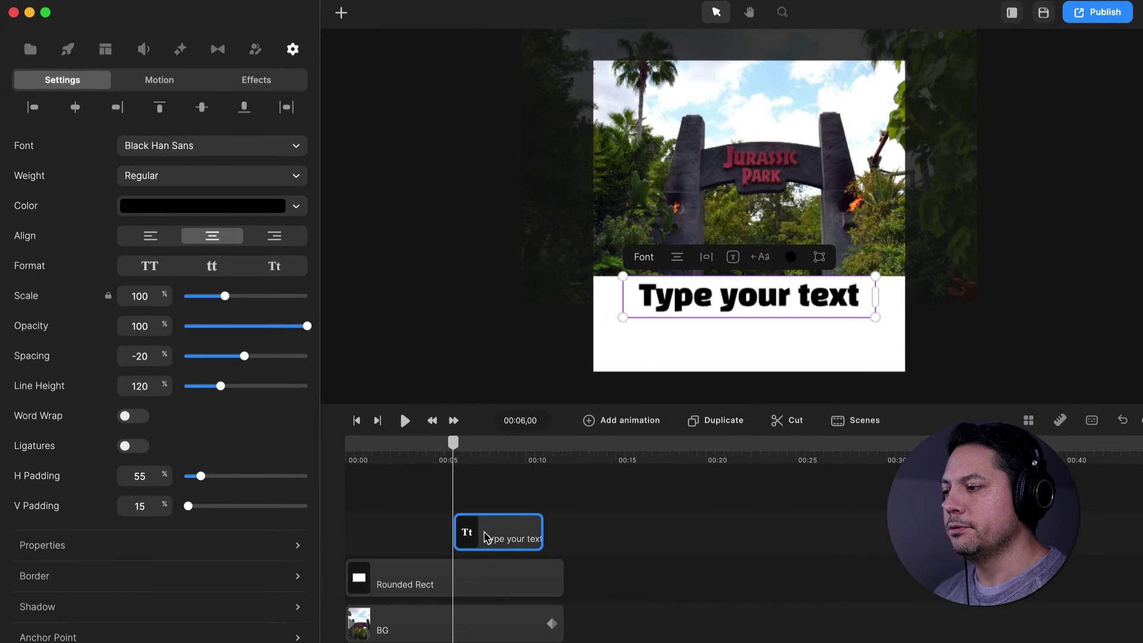
{"action": "left_click_drag", "start_coordinate": [467, 550], "coordinate": [366, 554]}
{"action": "left_click_drag", "start_coordinate": [430, 536], "coordinate": [561, 540]}
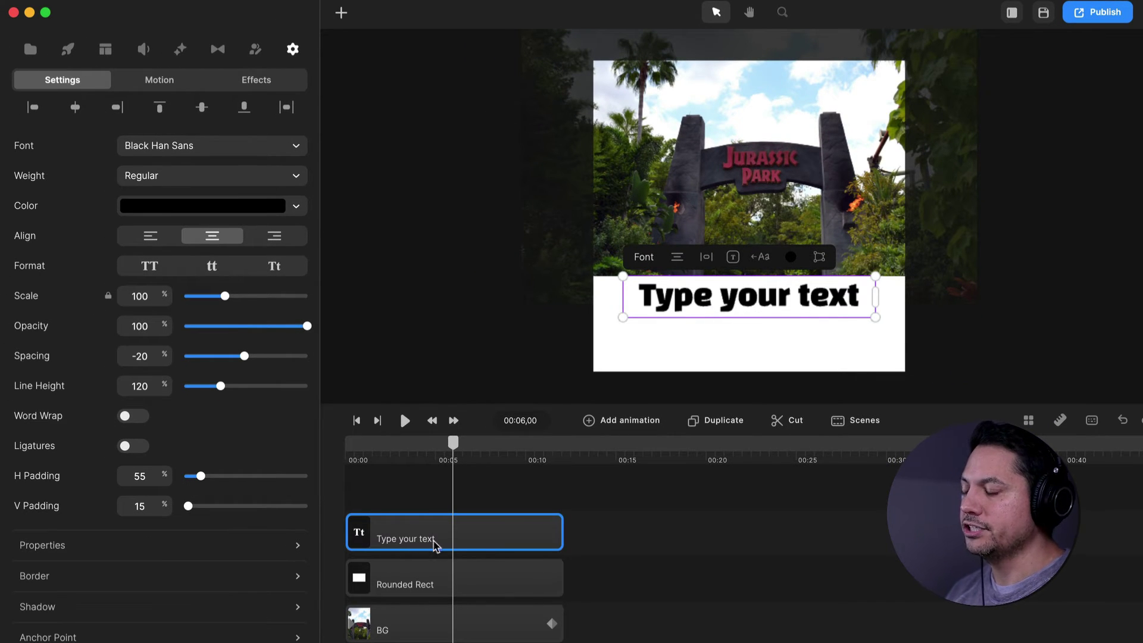
Replace the placeholder text with "YOUR ATTENTION GRABBING"
{"action": "double_click", "coordinate": [739, 305]}
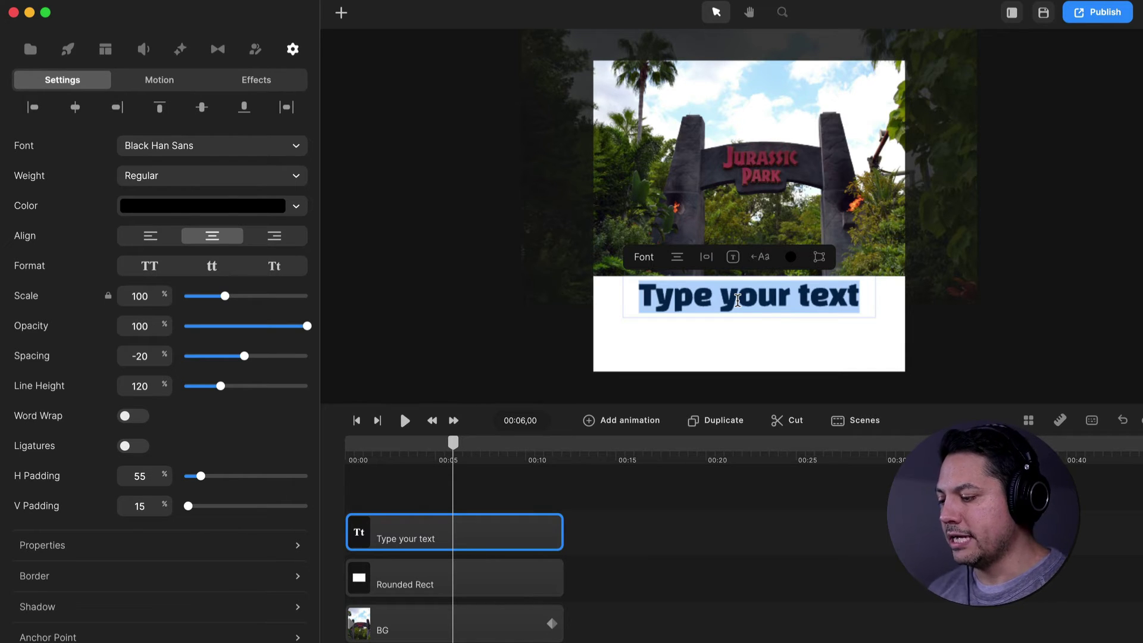
{"action": "type", "text": "YOU"}
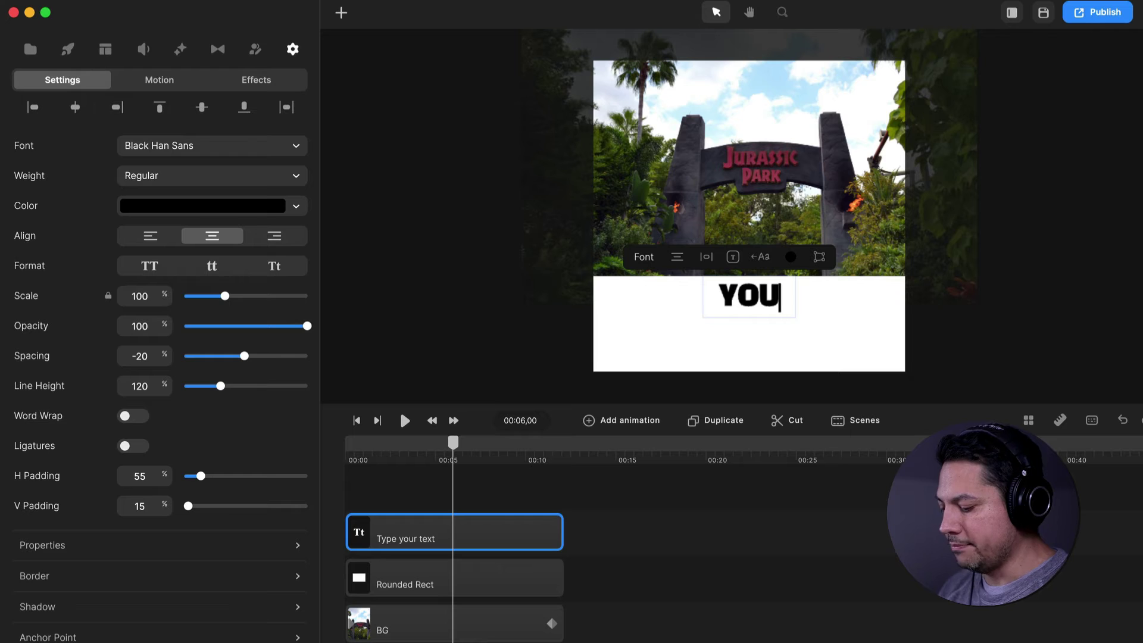
{"action": "type", "text": "R "}
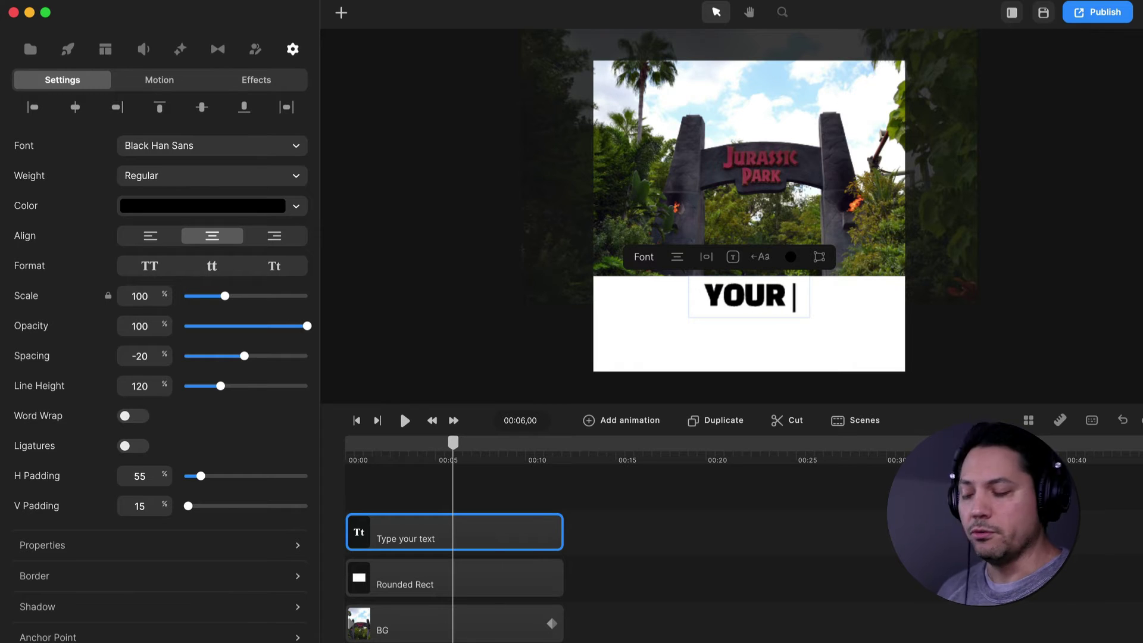
{"action": "type", "text": "ATTEN"}
{"action": "type", "text": "TION GRABB"}
{"action": "type", "text": "ER"}
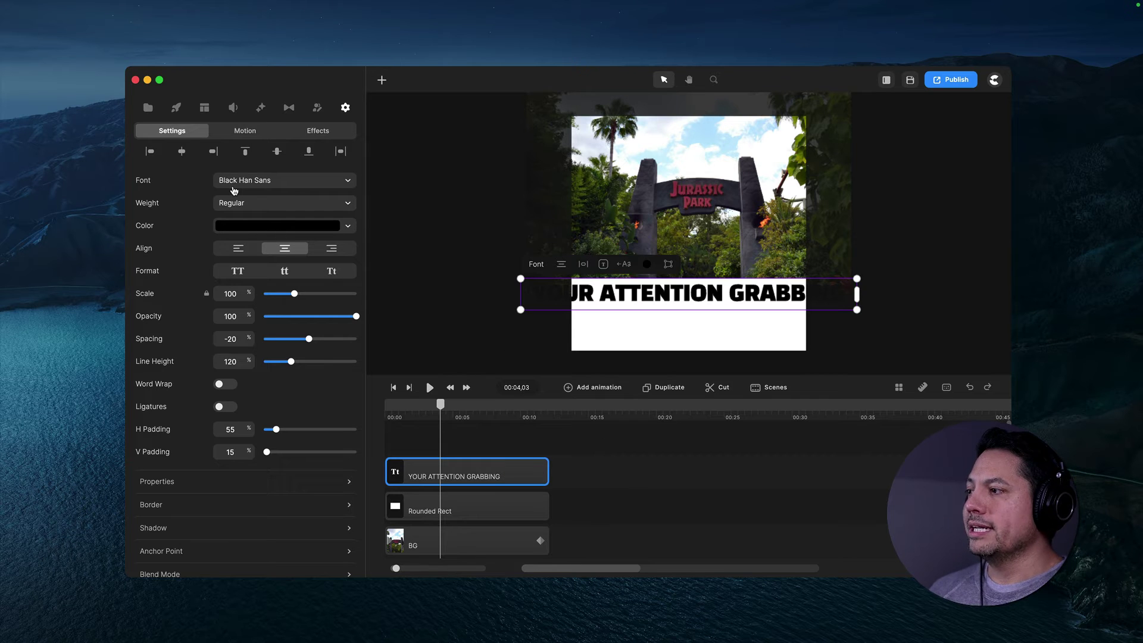
Scale the "YOUR ATTENTION GRABBING" text to 47% and set its letter spacing to 111%
{"action": "left_click", "coordinate": [234, 185]}
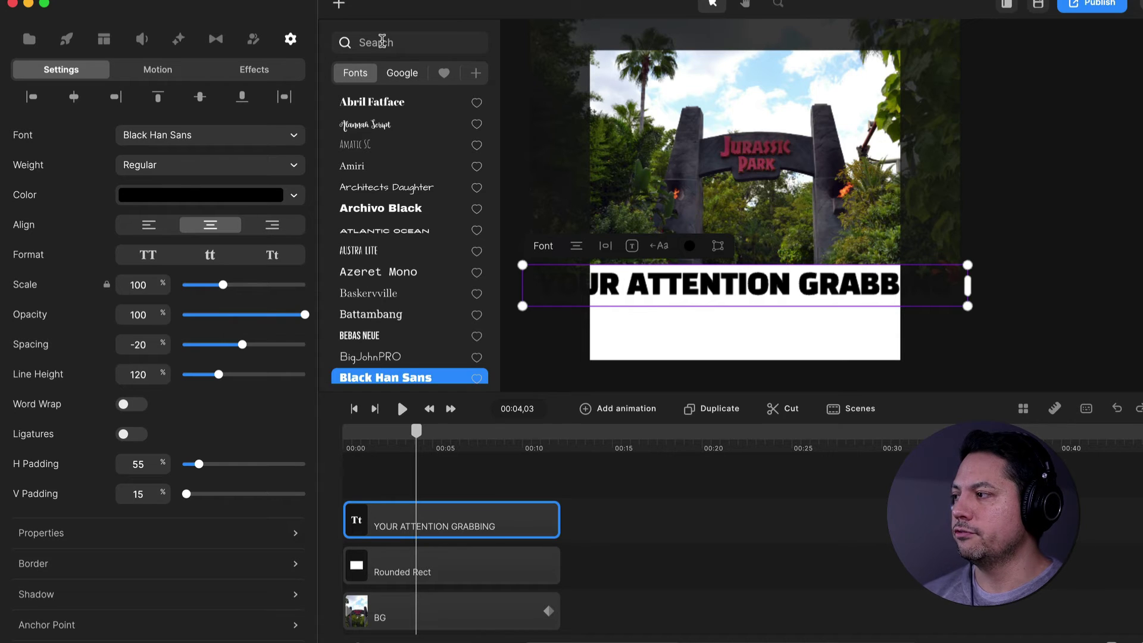
{"action": "left_click", "coordinate": [132, 171]}
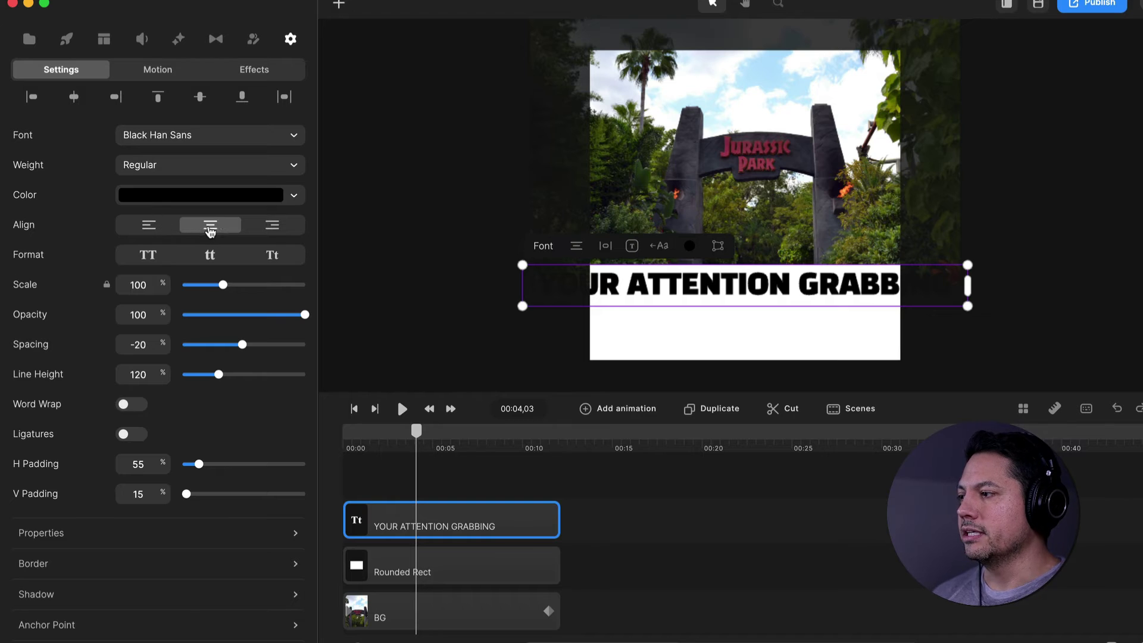
{"action": "double_click", "coordinate": [148, 285]}
{"action": "type", "text": "47"}
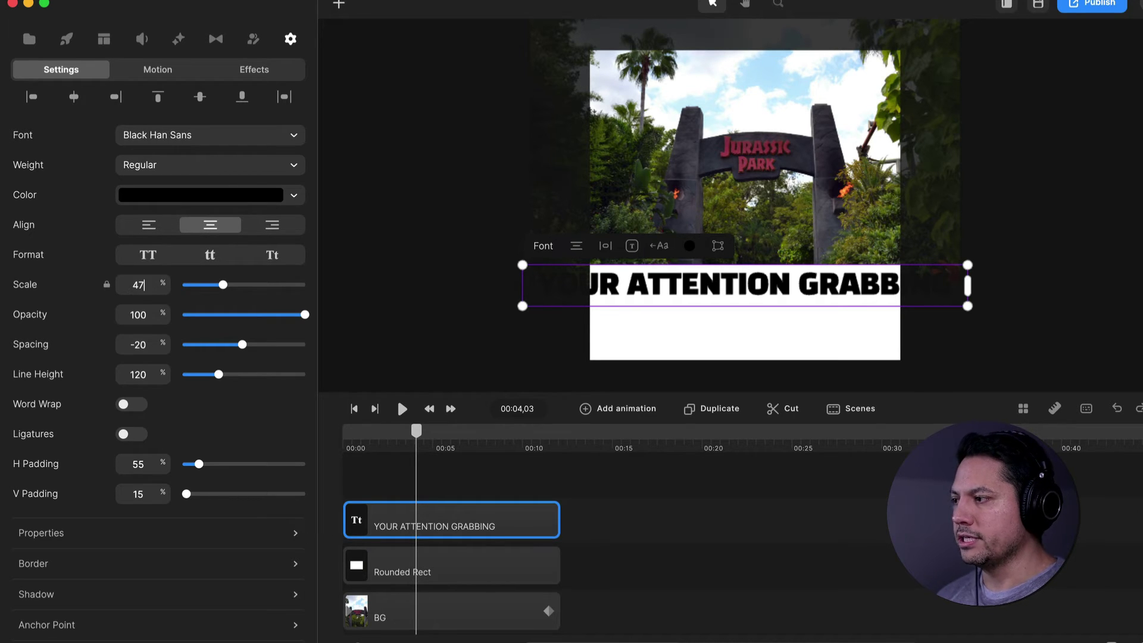
{"action": "key", "text": "Return"}
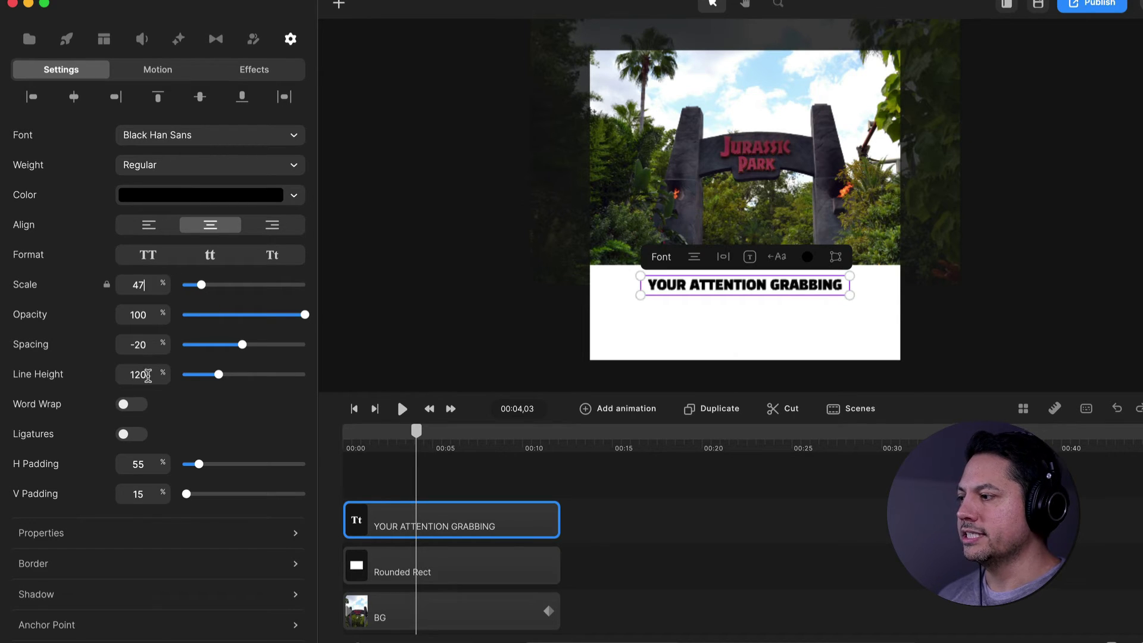
{"action": "left_click", "coordinate": [144, 345]}
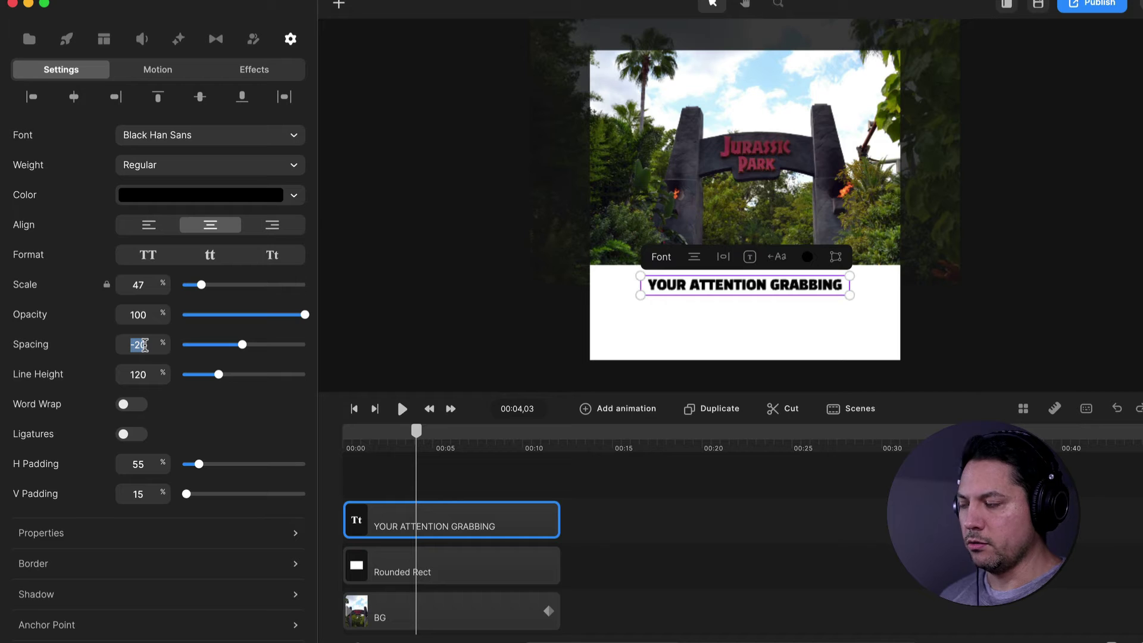
{"action": "type", "text": "111"}
{"action": "key", "text": "Return"}
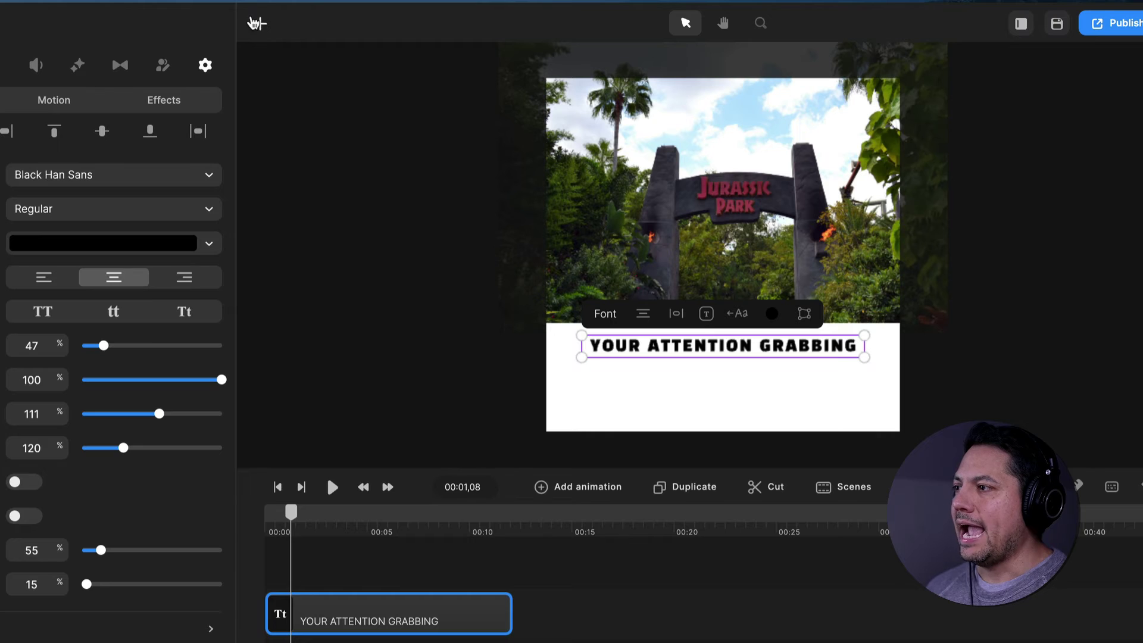
Add a second text layer and place it on the white panel below "YOUR ATTENTION GRABBING"
{"action": "left_click", "coordinate": [340, 5]}
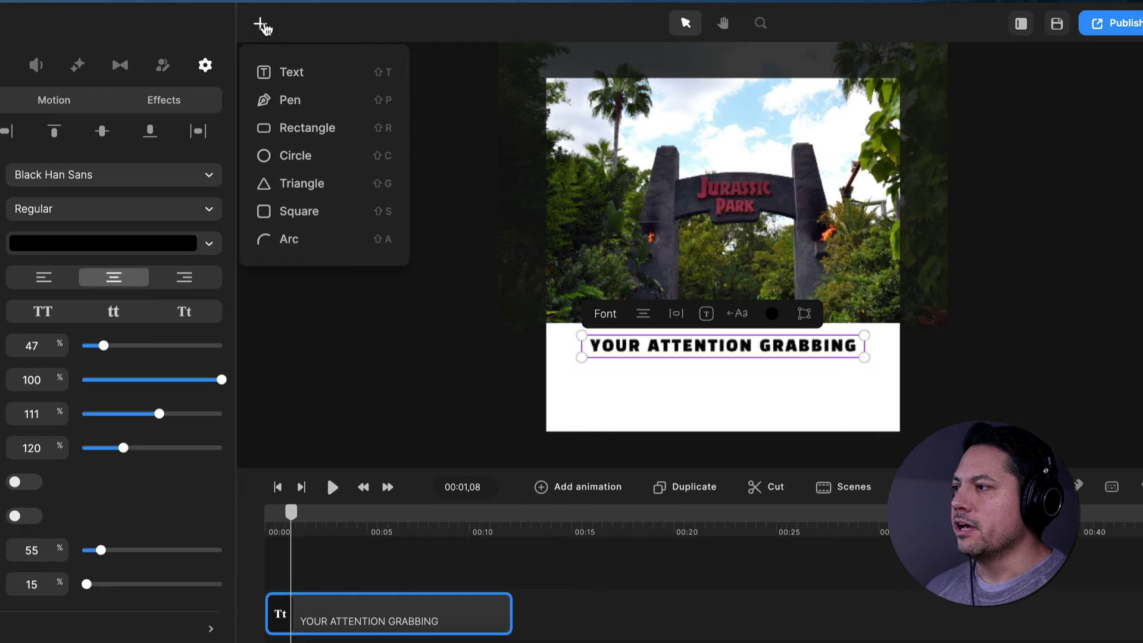
{"action": "left_click", "coordinate": [291, 75]}
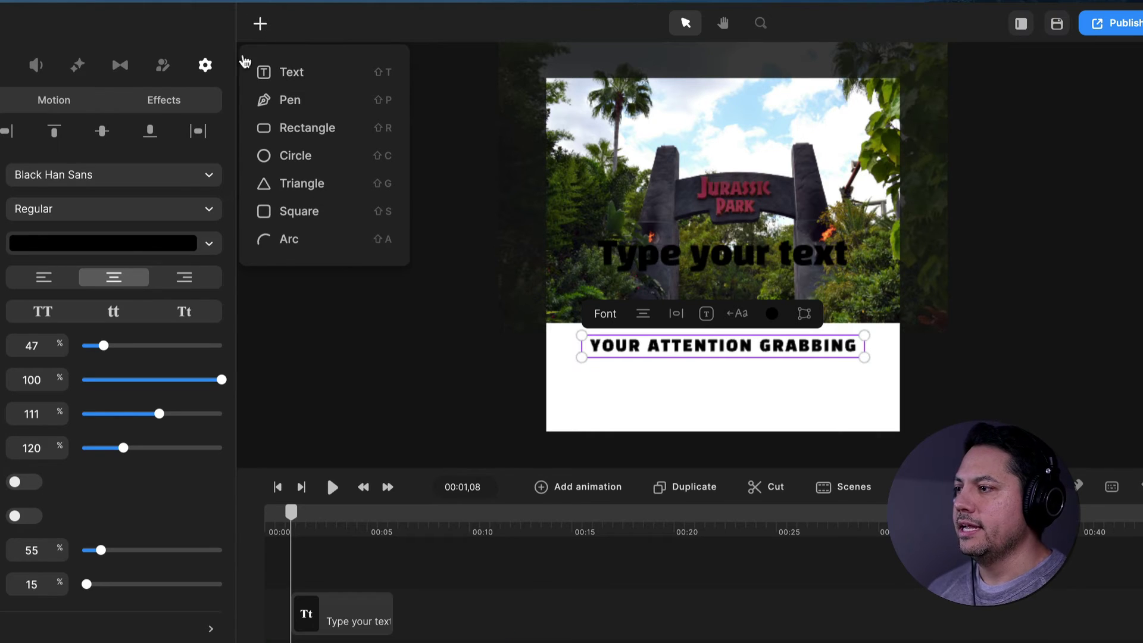
{"action": "left_click", "coordinate": [260, 24]}
{"action": "left_click_drag", "start_coordinate": [675, 262], "coordinate": [691, 390]}
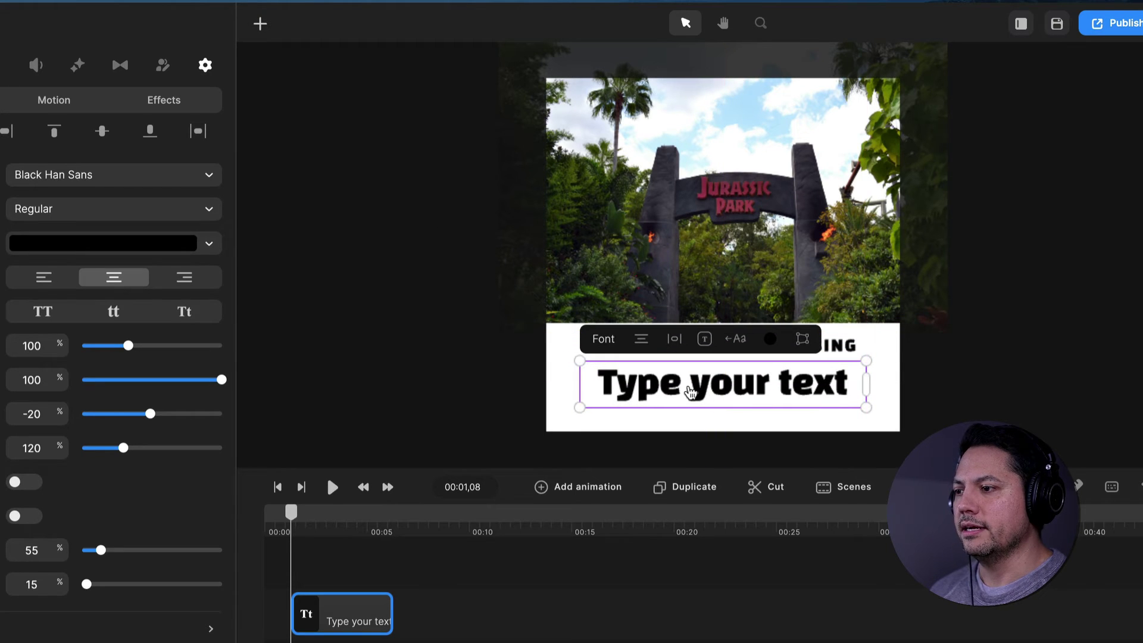
Change the second text to "HEADLINE" and shift its layer to the start of the timeline
{"action": "left_click", "coordinate": [692, 387]}
{"action": "key", "text": "ctrl+a"}
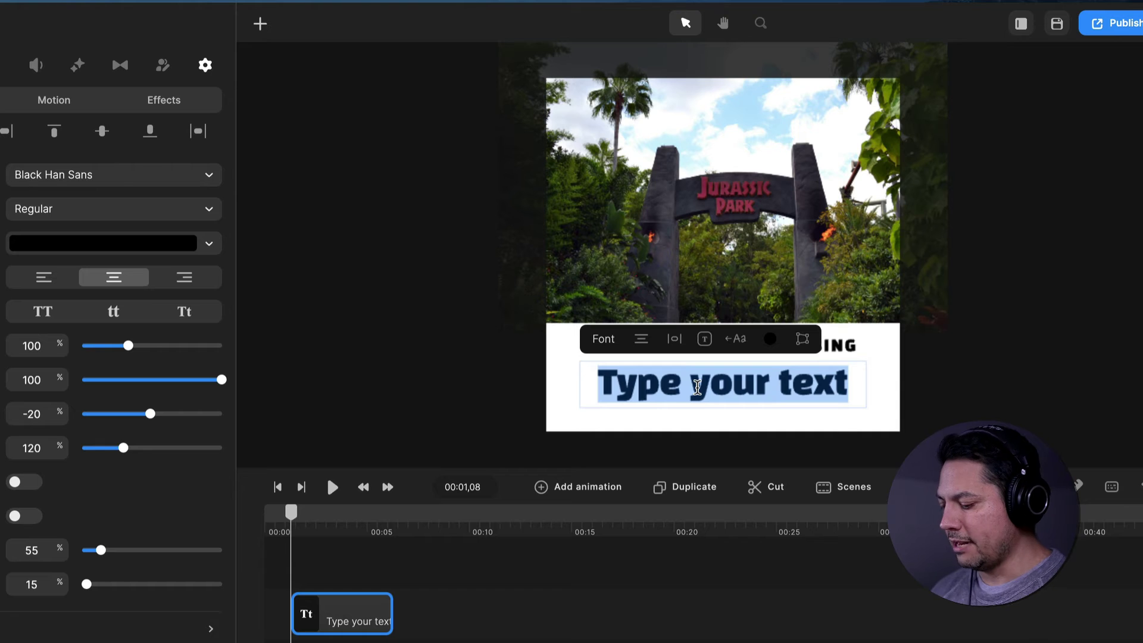
{"action": "type", "text": "HEADLINE"}
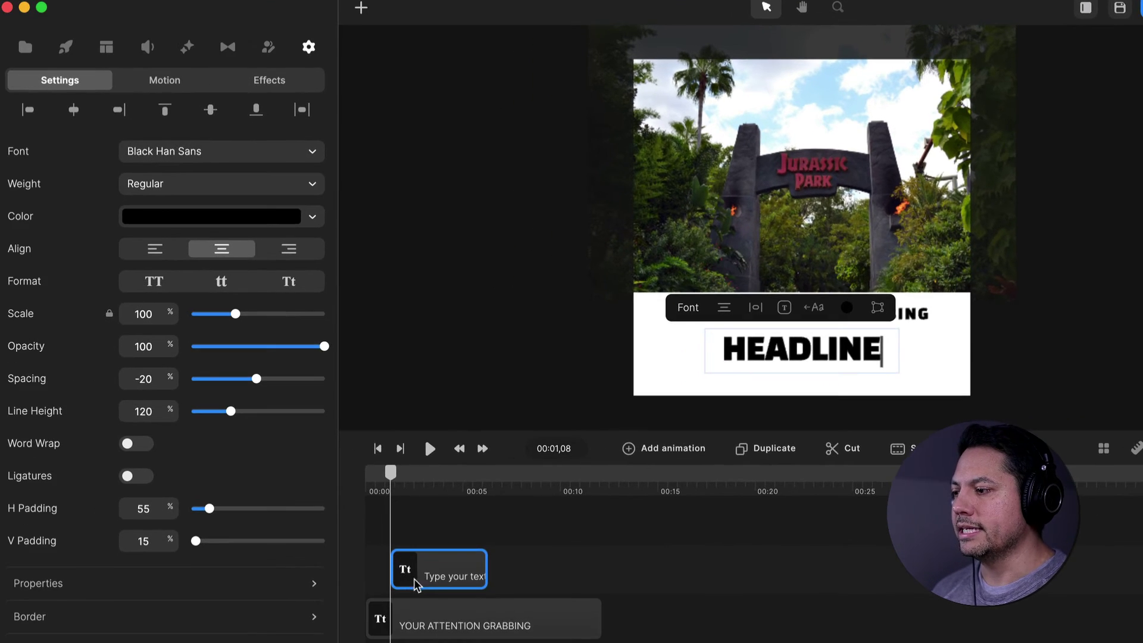
{"action": "left_click_drag", "start_coordinate": [319, 629], "coordinate": [296, 628]}
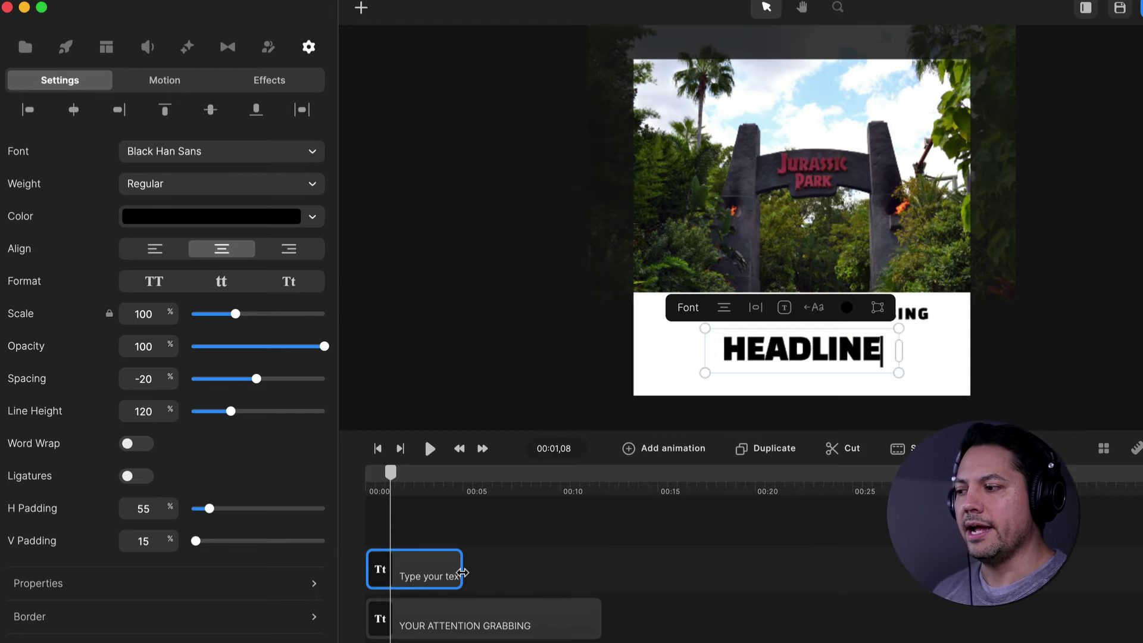
Extend the HEADLINE layer to end with the YOUR ATTENTION GRABBING layer and color its text green 1fad5f
{"action": "left_click_drag", "start_coordinate": [461, 571], "coordinate": [601, 573]}
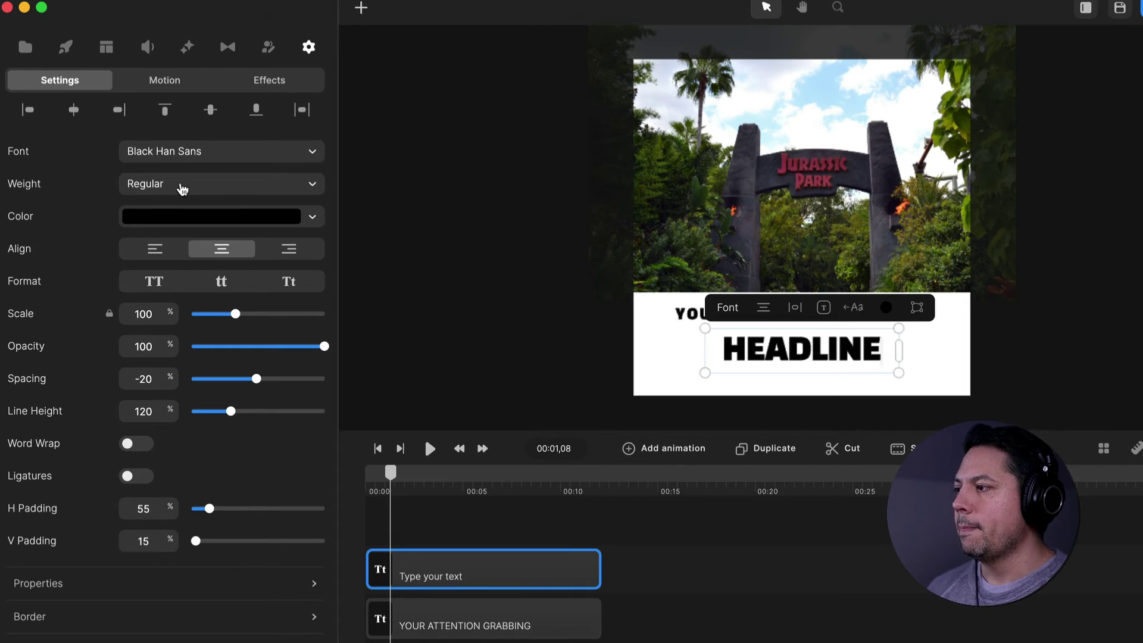
{"action": "left_click", "coordinate": [185, 222]}
{"action": "left_click_drag", "start_coordinate": [204, 332], "coordinate": [250, 333]}
{"action": "left_click_drag", "start_coordinate": [249, 273], "coordinate": [271, 224]}
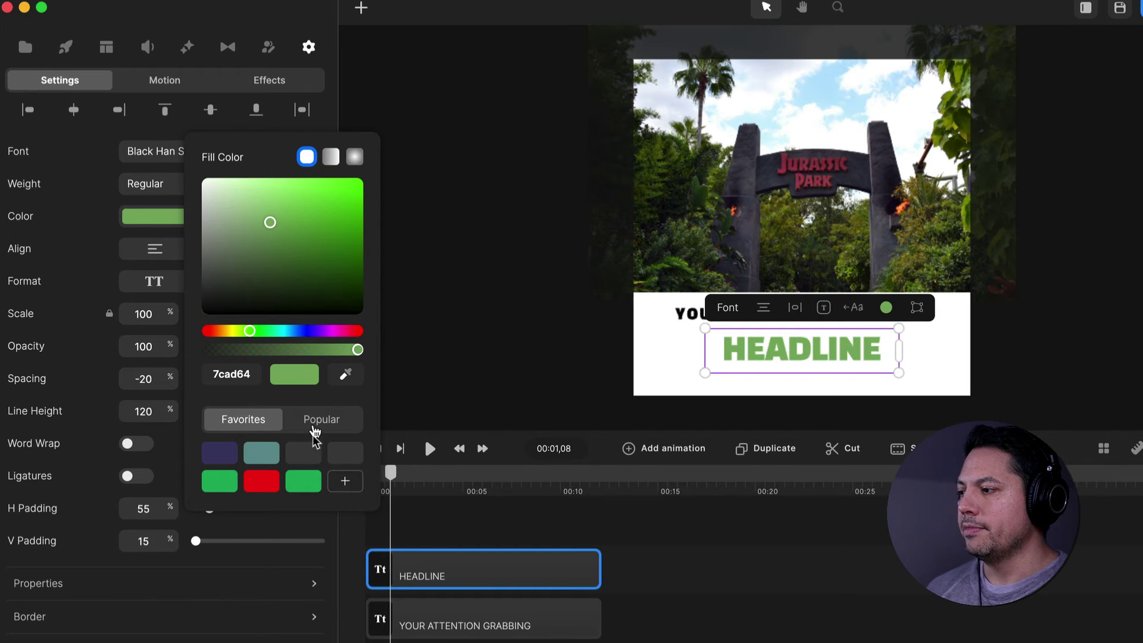
{"action": "left_click", "coordinate": [305, 479]}
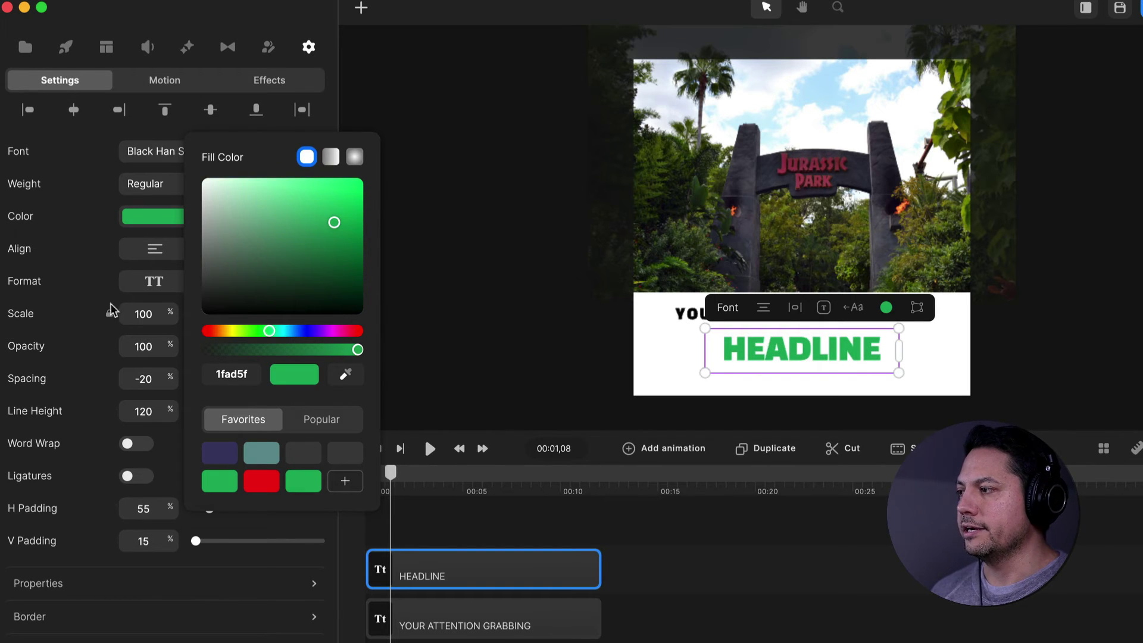
{"action": "left_click", "coordinate": [67, 228]}
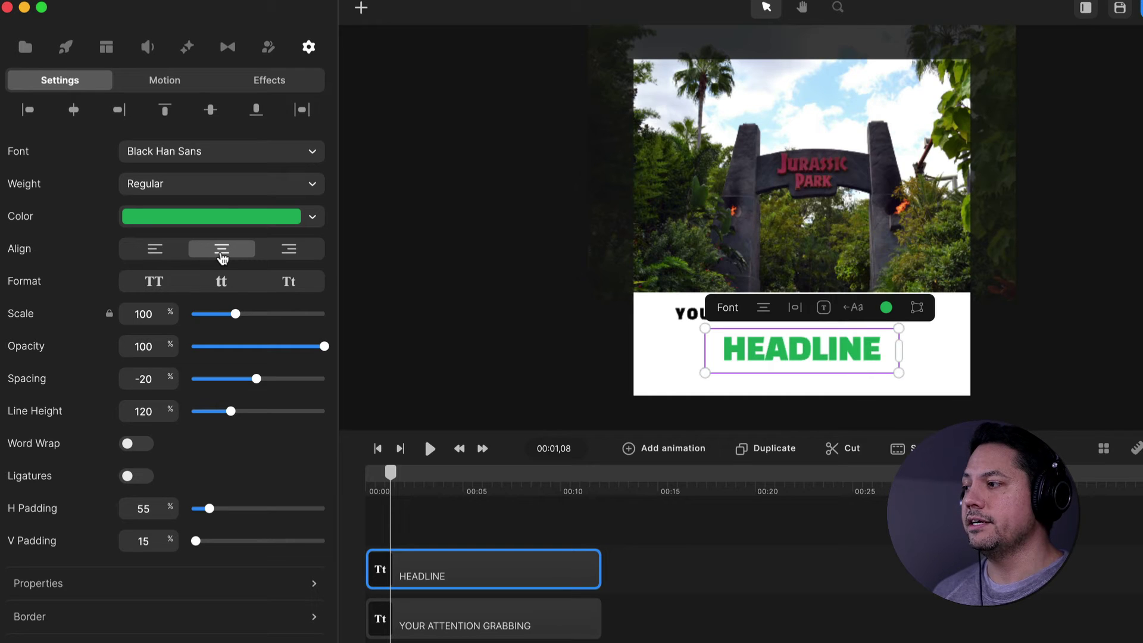
Scale the HEADLINE text to 155% and move it slightly lower on the white panel
{"action": "left_click", "coordinate": [145, 314]}
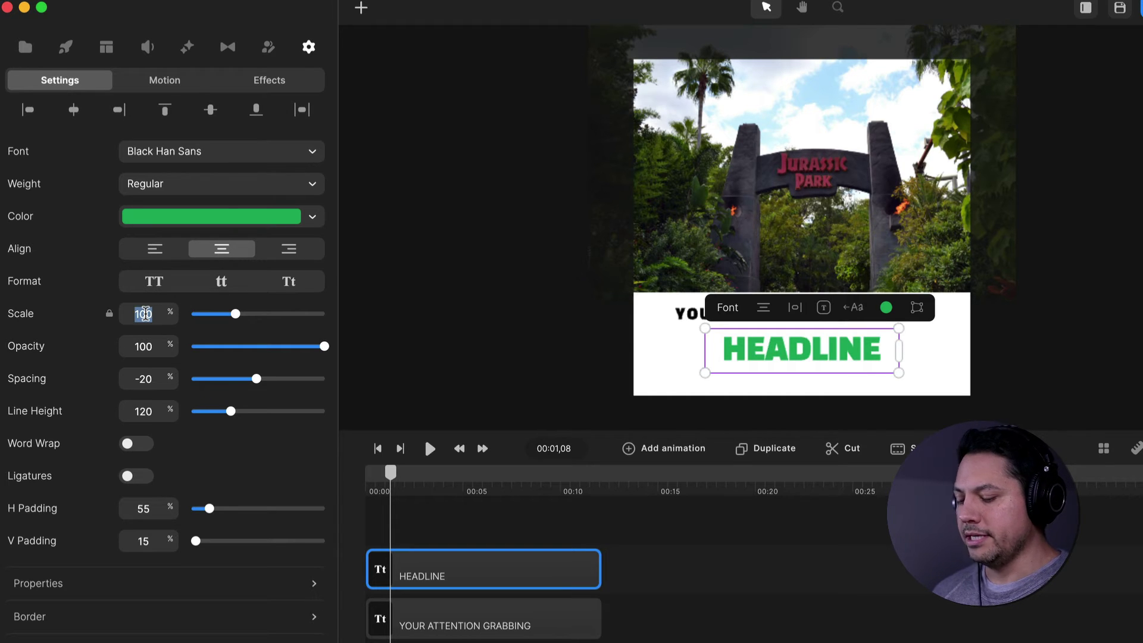
{"action": "type", "text": "155"}
{"action": "key", "text": "Return"}
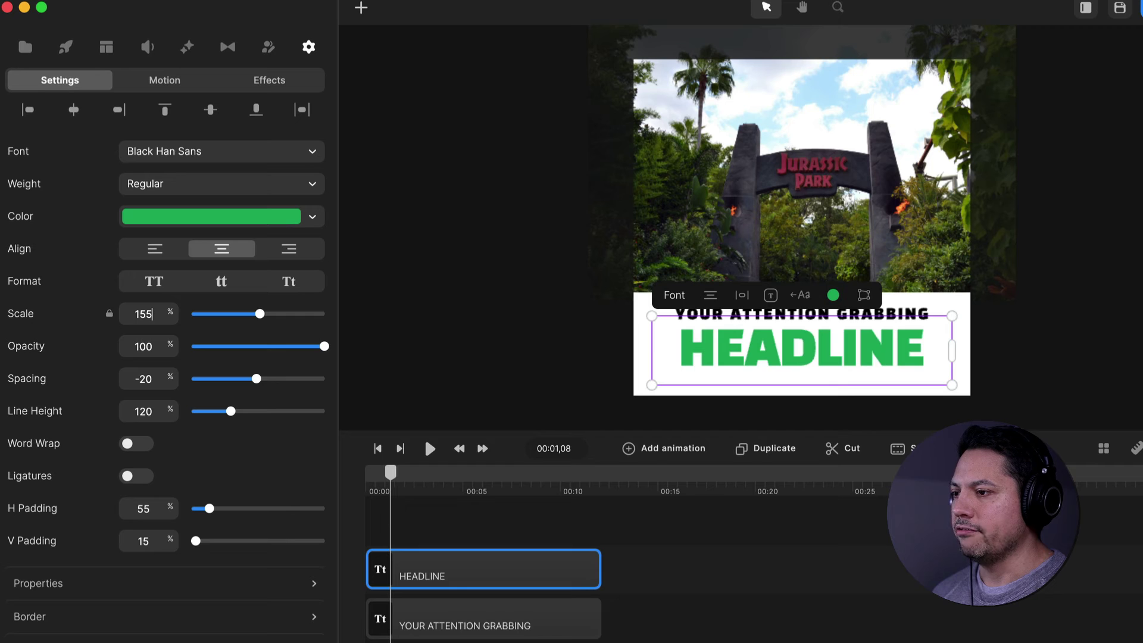
{"action": "left_click_drag", "start_coordinate": [796, 350], "coordinate": [797, 359]}
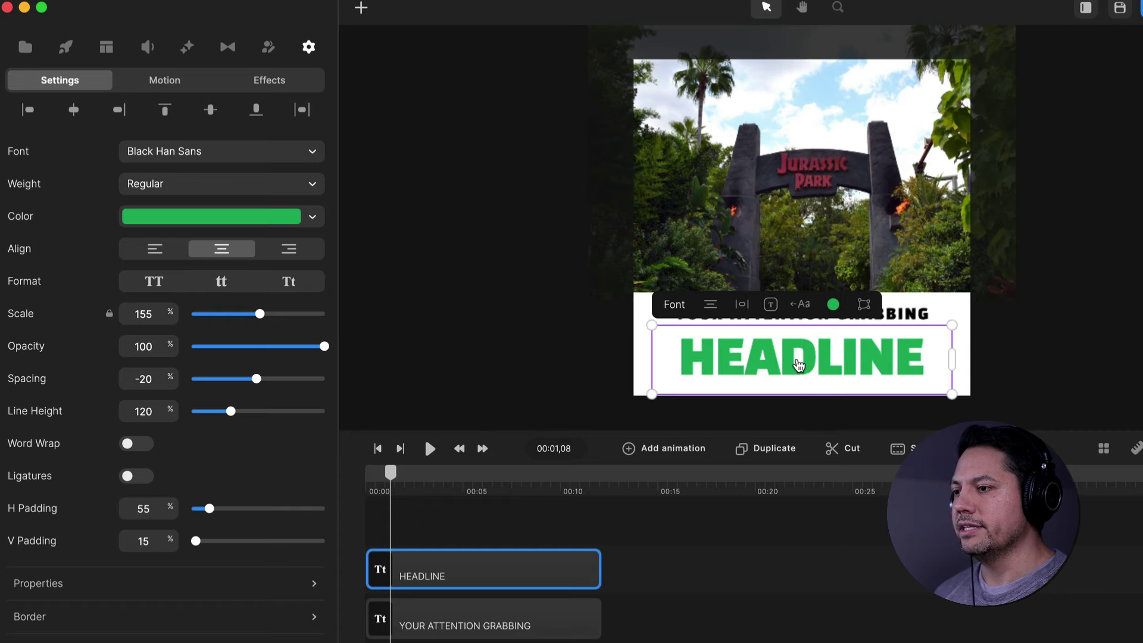
Set the HEADLINE text's letter spacing to 16% and play the composition from the start
{"action": "left_click", "coordinate": [154, 378]}
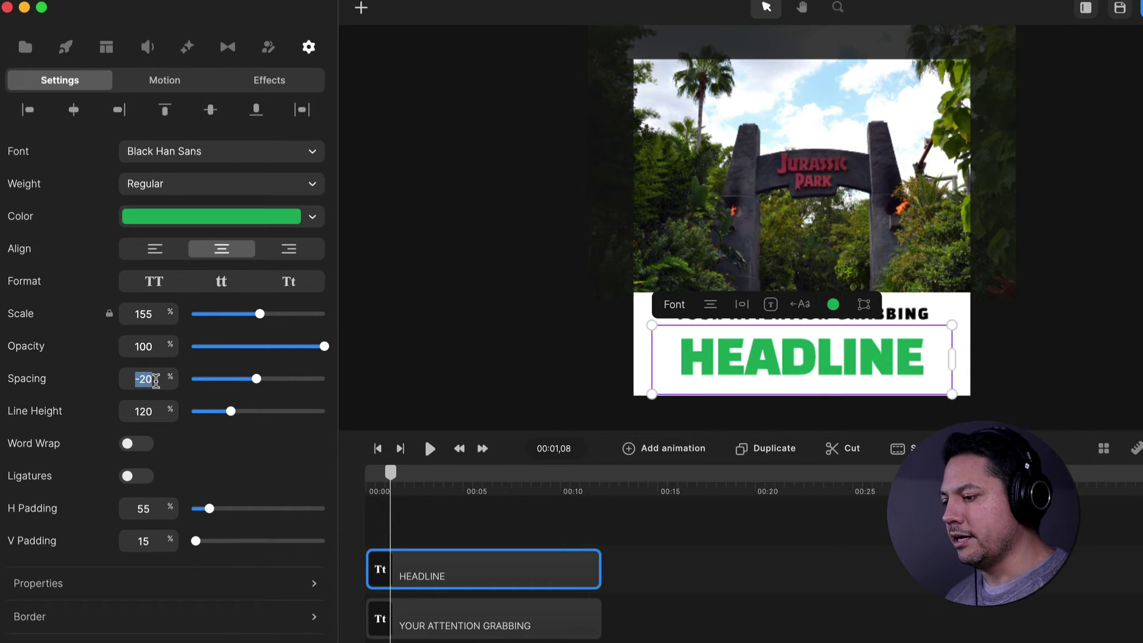
{"action": "type", "text": "16"}
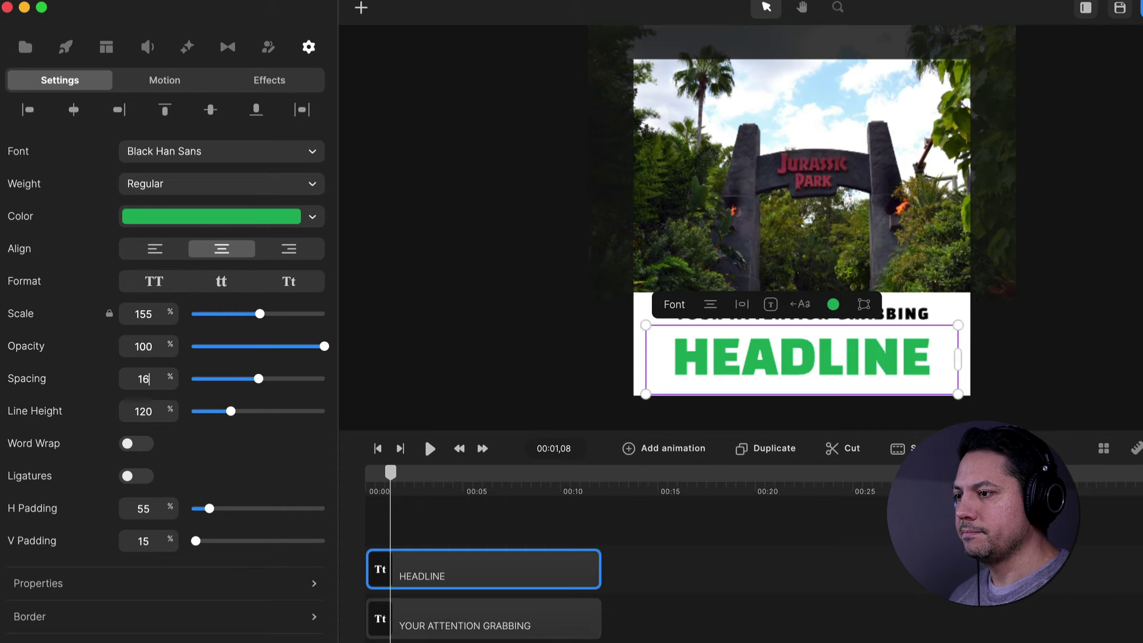
{"action": "left_click", "coordinate": [534, 534]}
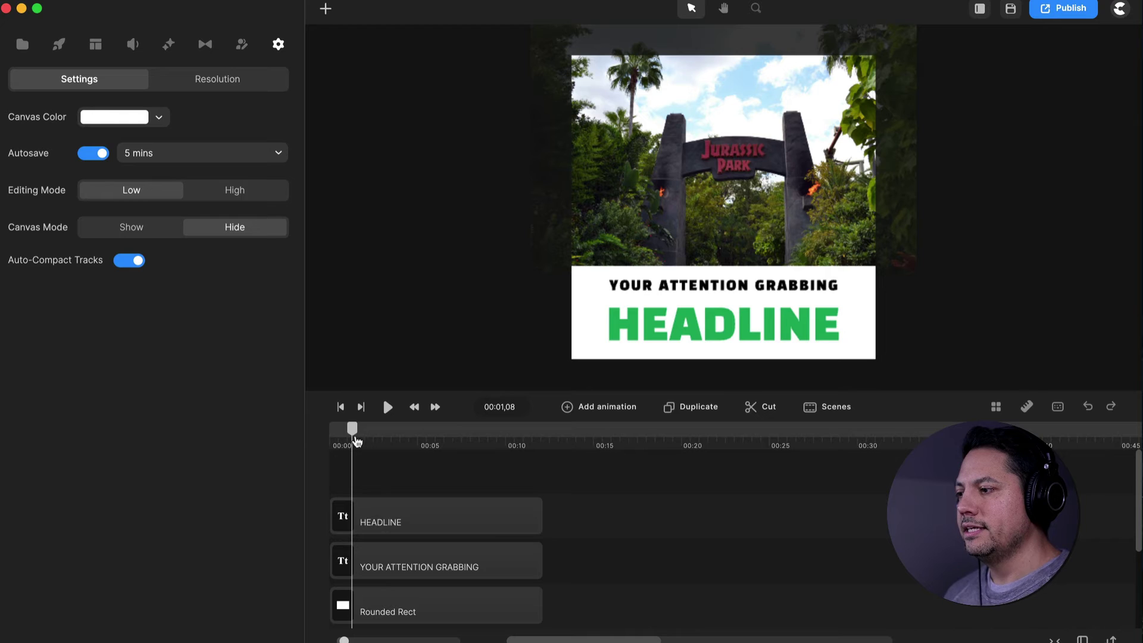
{"action": "left_click", "coordinate": [329, 434]}
{"action": "key", "text": "space"}
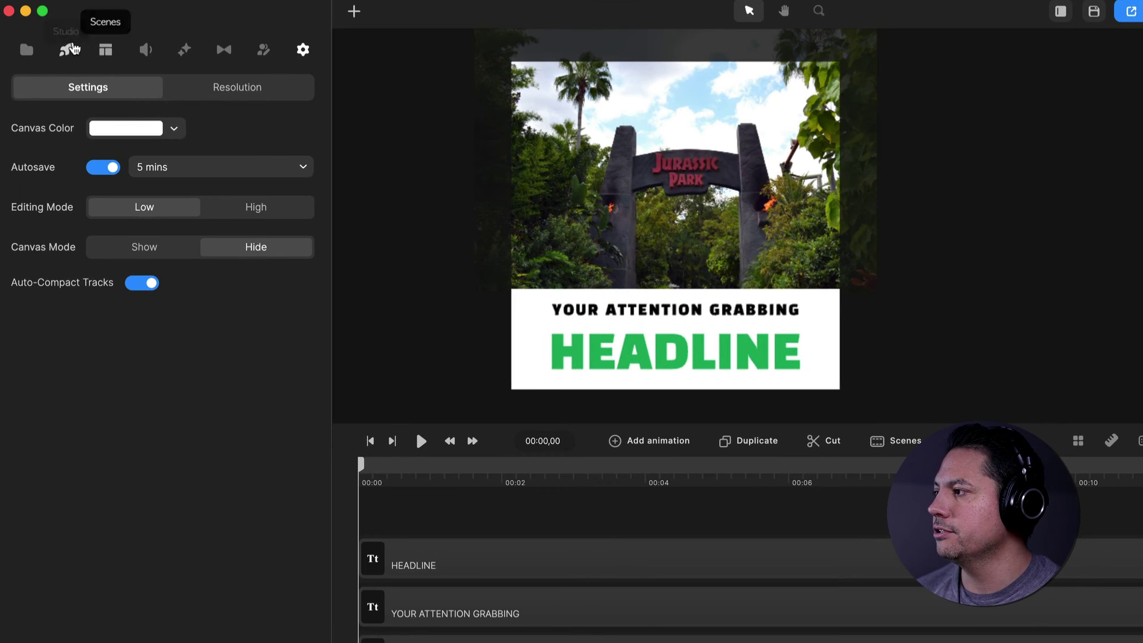
Search the element library for "trex" and add the Trex video on a new track above the HEADLINE layer
{"action": "left_click", "coordinate": [179, 113]}
{"action": "left_click", "coordinate": [88, 81]}
{"action": "type", "text": "trex"}
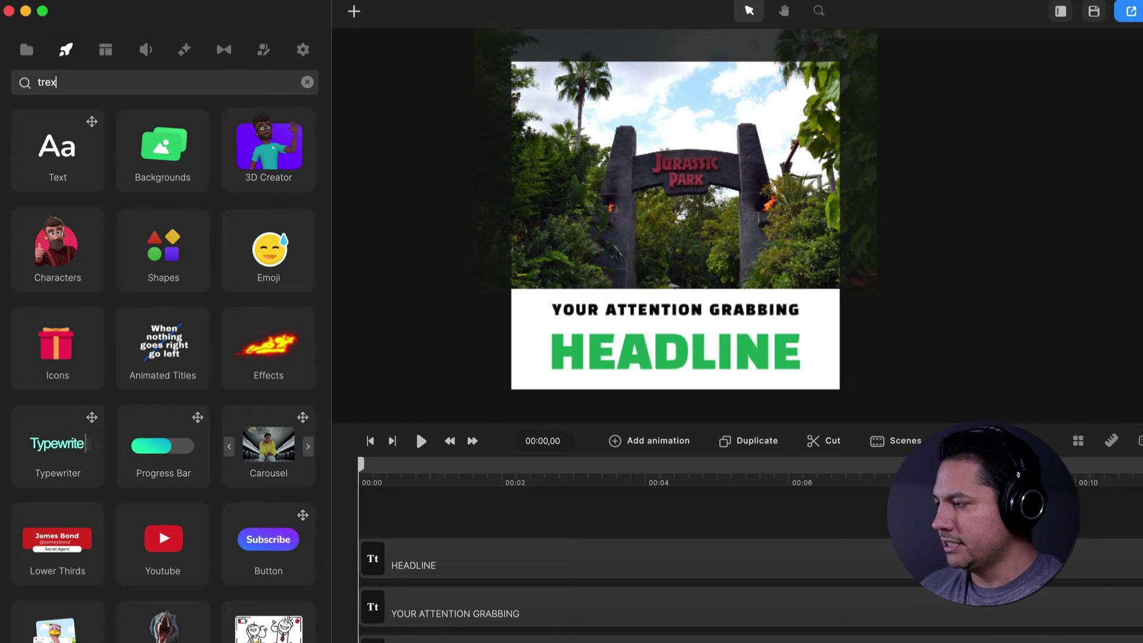
{"action": "key", "text": "Return"}
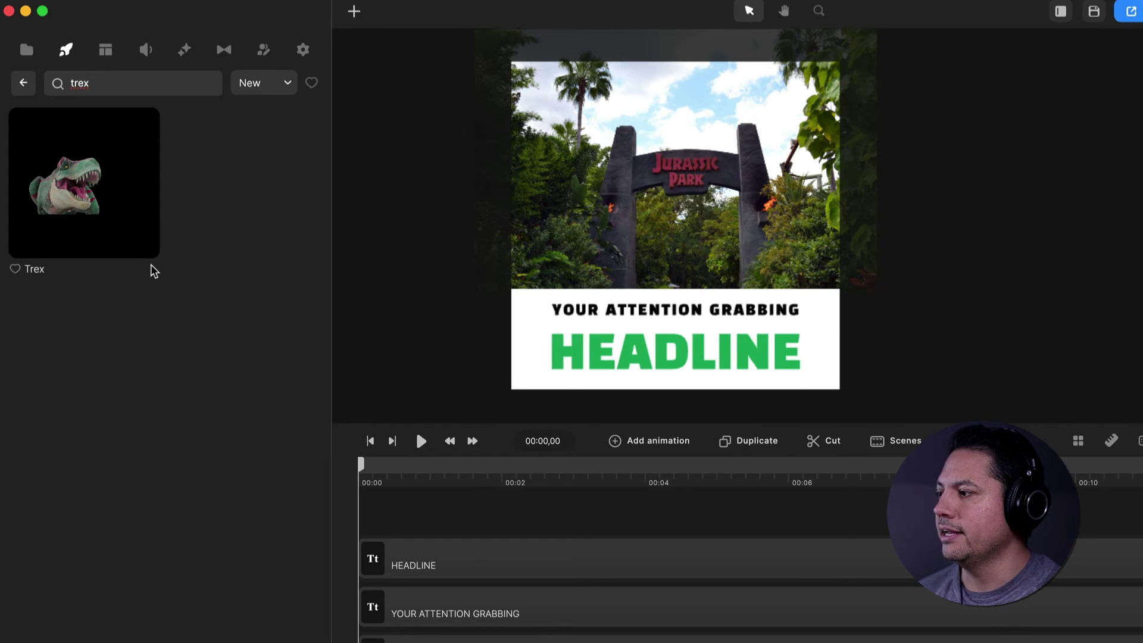
{"action": "left_click_drag", "start_coordinate": [120, 224], "coordinate": [445, 504]}
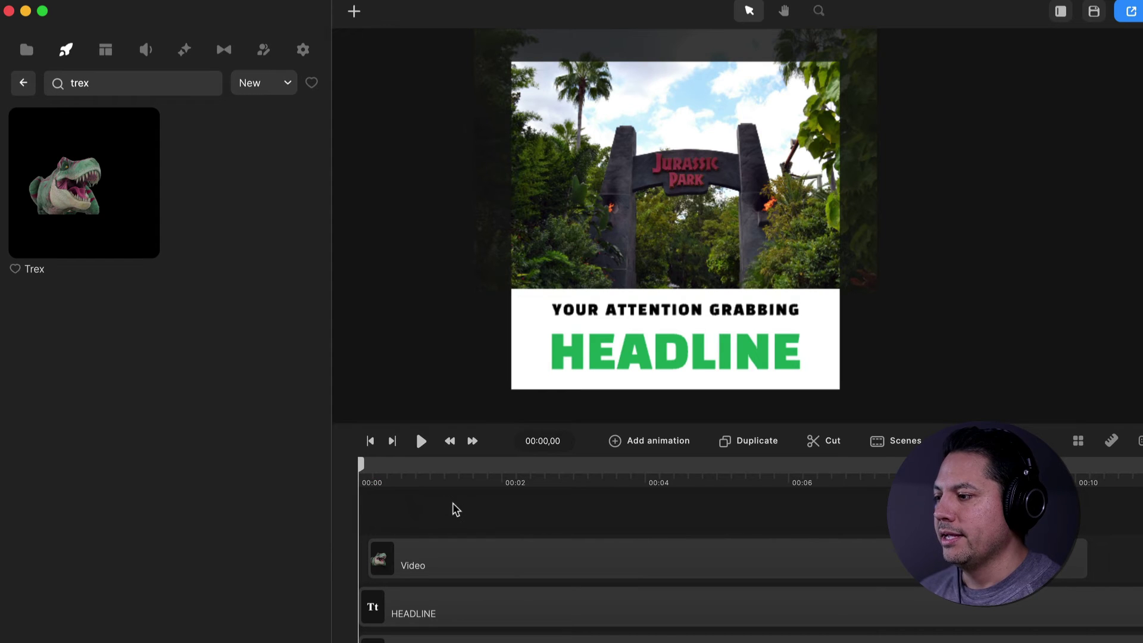
{"action": "left_click", "coordinate": [449, 564]}
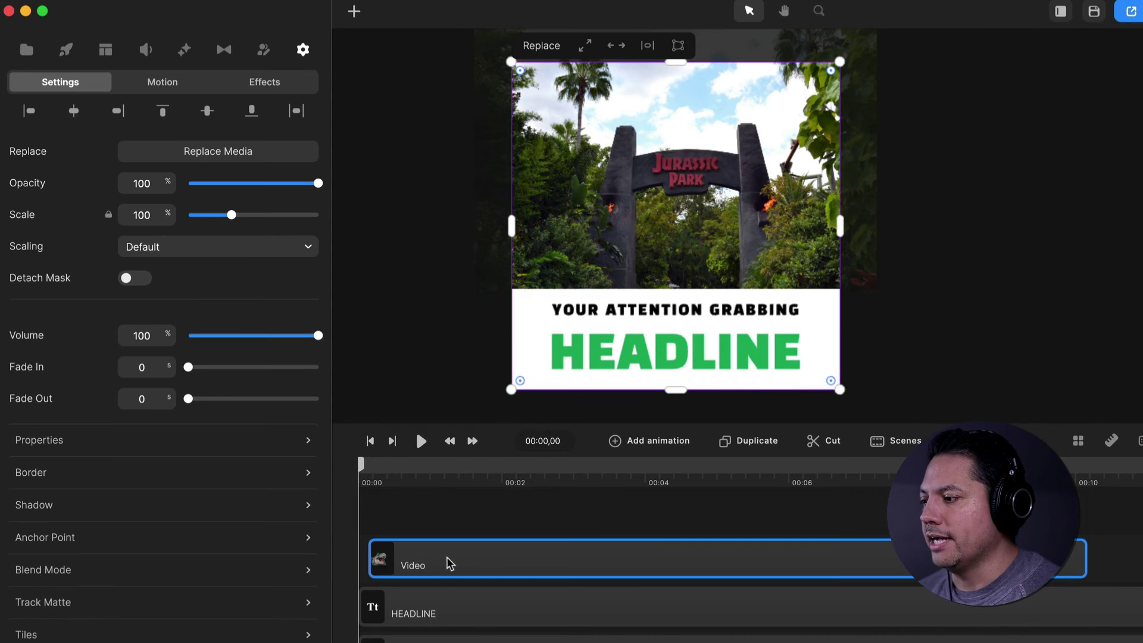
Lower the white rectangle's upper edge to line up with the top of the T-rex's shadow area
{"action": "left_click_drag", "start_coordinate": [361, 465], "coordinate": [497, 468]}
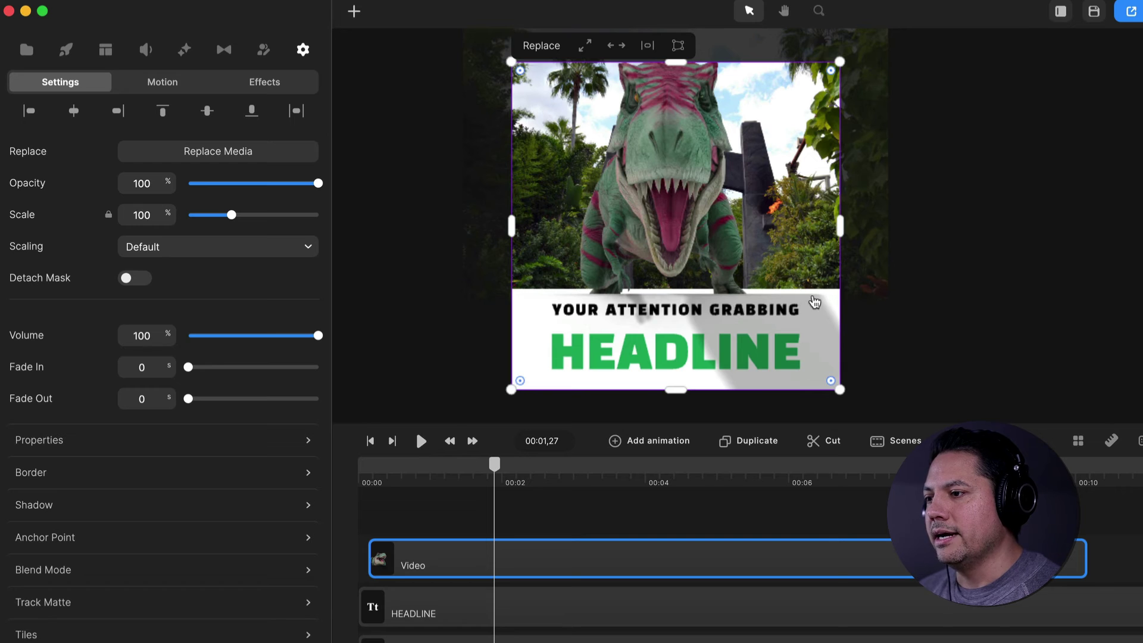
{"action": "scroll", "coordinate": [648, 327], "scroll_direction": "up", "scroll_amount": 5}
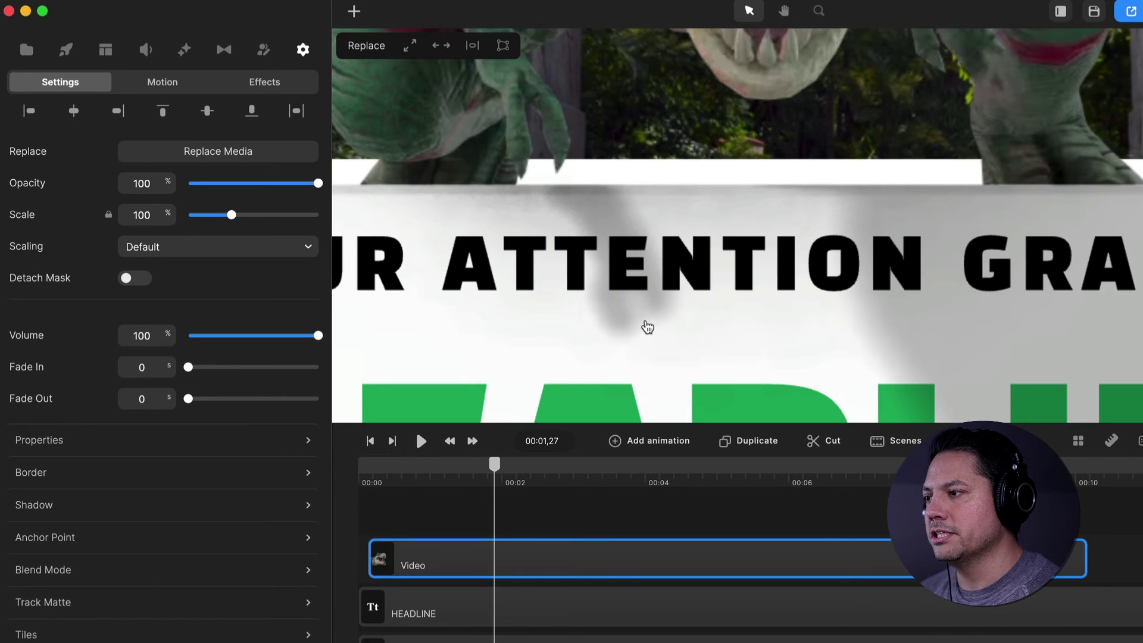
{"action": "scroll", "coordinate": [617, 192], "scroll_direction": "down", "scroll_amount": 10}
{"action": "scroll", "coordinate": [588, 292], "scroll_direction": "up", "scroll_amount": 3}
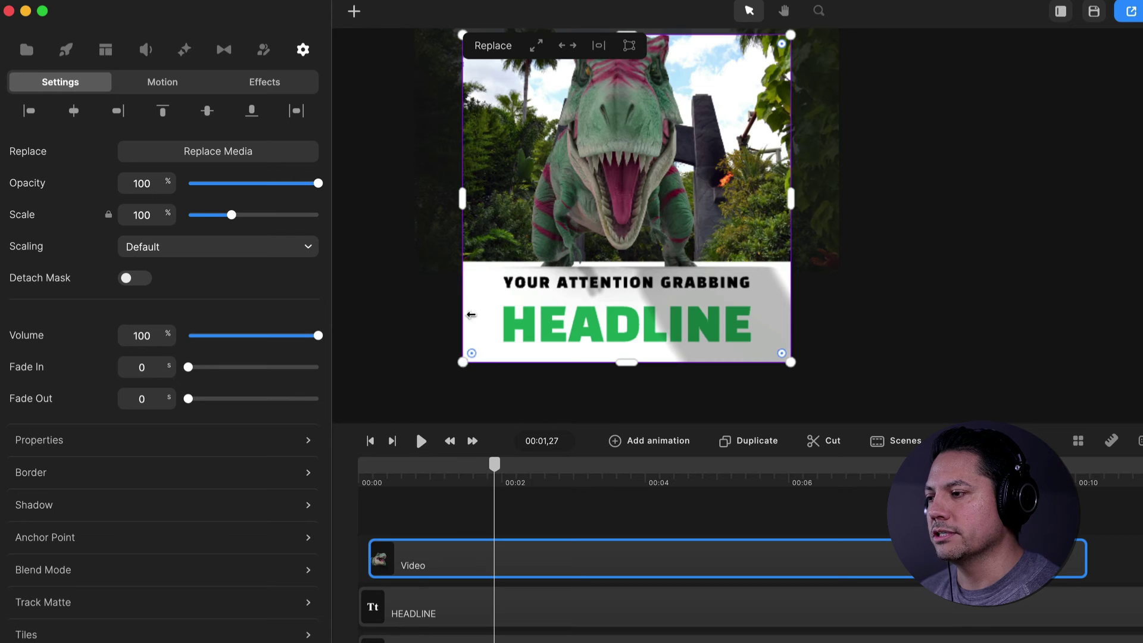
{"action": "scroll", "coordinate": [650, 280], "scroll_direction": "up", "scroll_amount": 5}
{"action": "scroll", "coordinate": [650, 280], "scroll_direction": "down", "scroll_amount": 2}
{"action": "scroll", "coordinate": [650, 280], "scroll_direction": "up", "scroll_amount": 3}
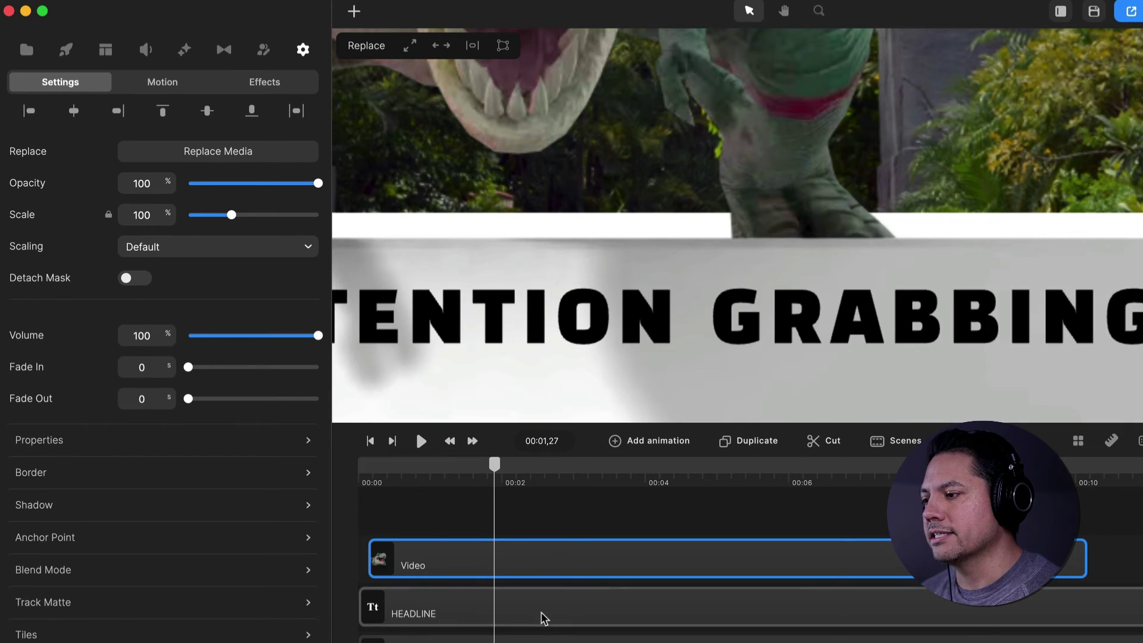
{"action": "scroll", "coordinate": [541, 614], "scroll_direction": "down", "scroll_amount": 3}
{"action": "left_click", "coordinate": [436, 567]}
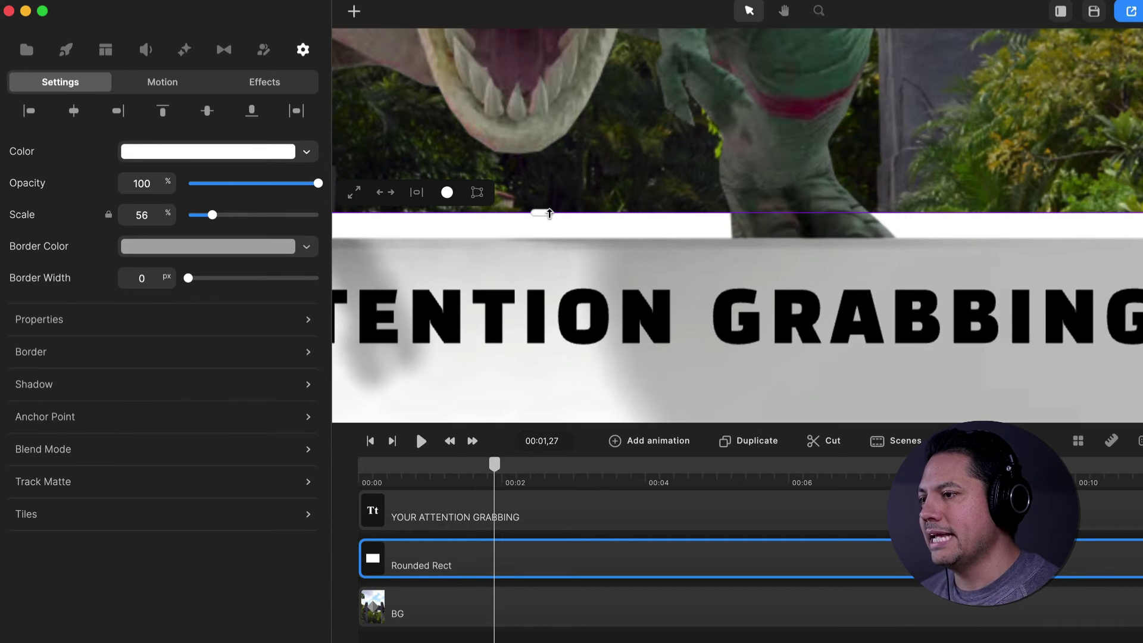
{"action": "left_click_drag", "start_coordinate": [544, 213], "coordinate": [549, 238]}
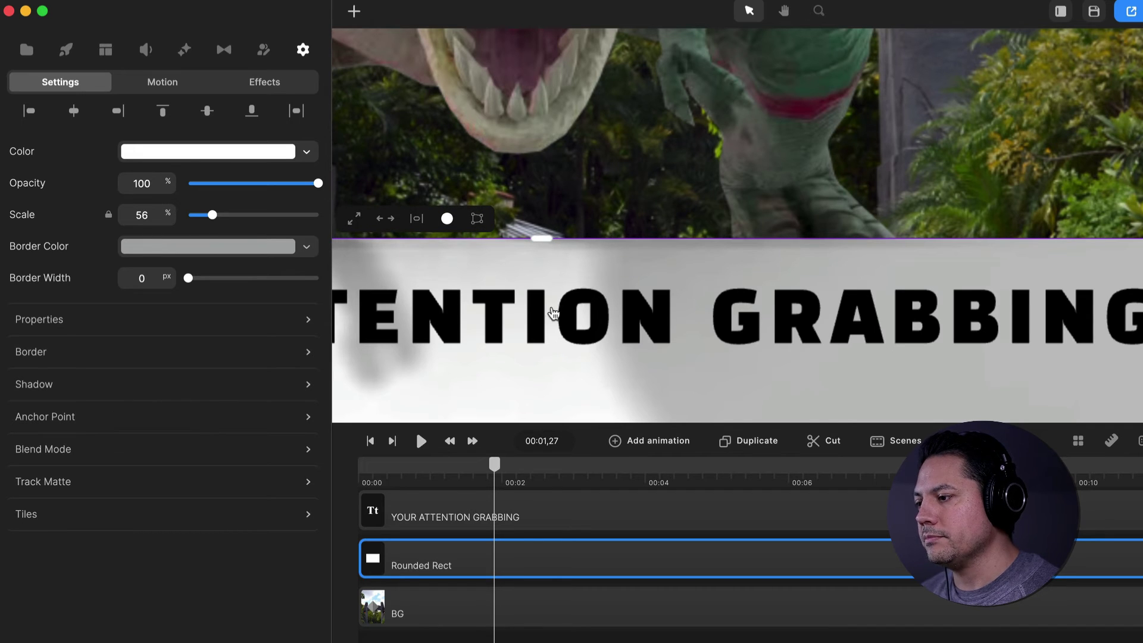
Play the composition from near the start to check the T-rex over the adjusted white panel
{"action": "key", "text": "shift+1"}
{"action": "left_click_drag", "start_coordinate": [495, 465], "coordinate": [368, 479]}
{"action": "key", "text": "space"}
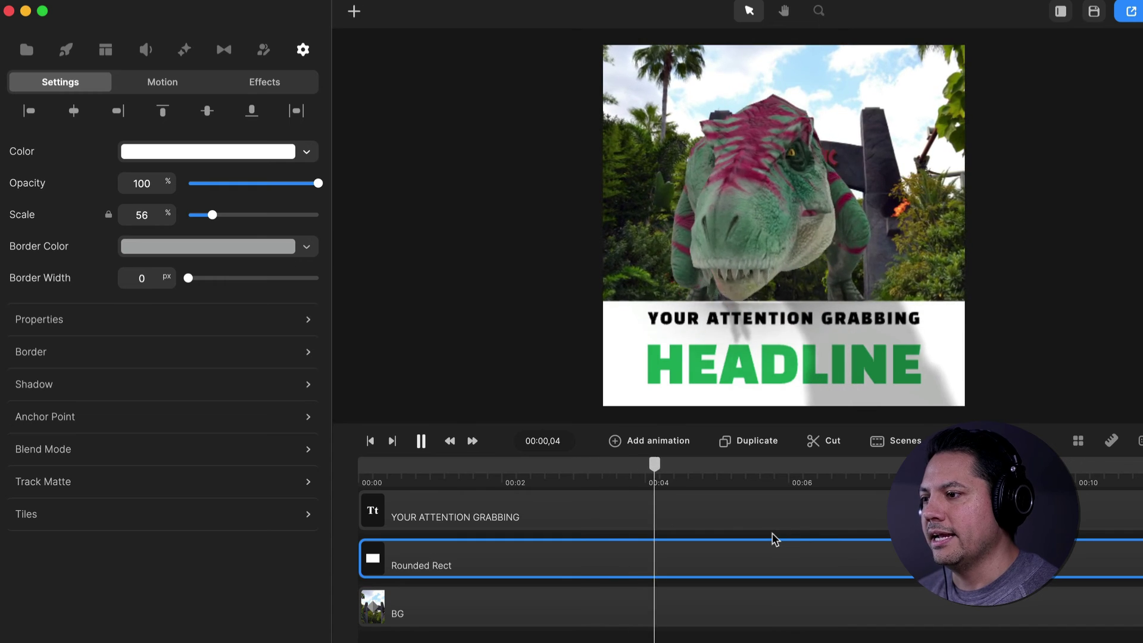
{"action": "left_click_drag", "start_coordinate": [786, 463], "coordinate": [392, 476]}
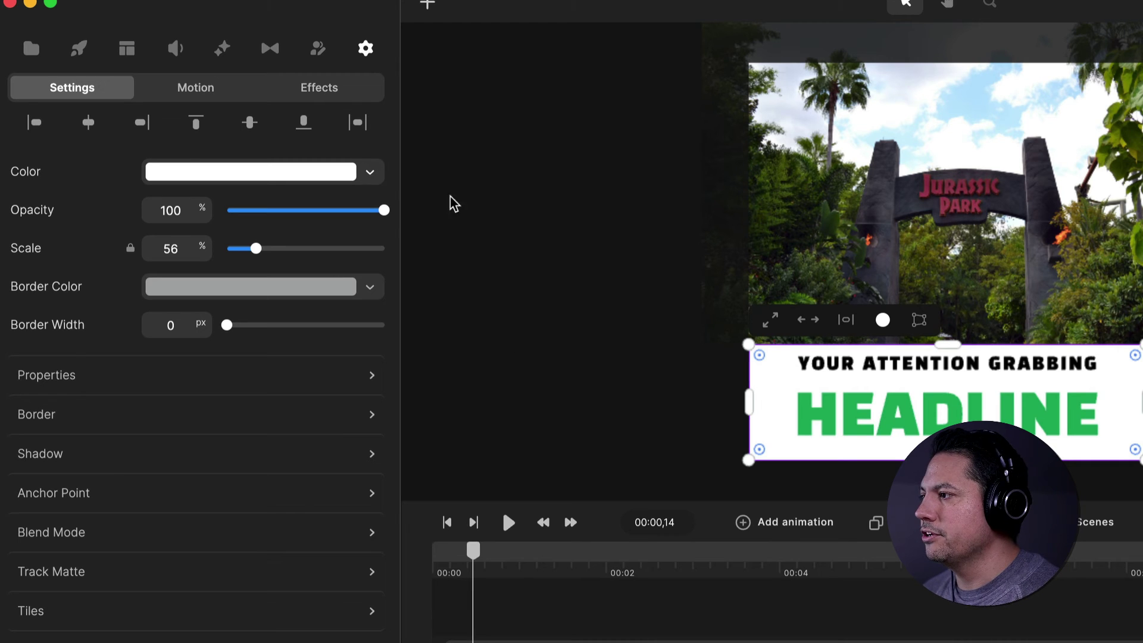
Search the sound effects for "dinos" and add Stegosaurus Roar to the timeline above the T-rex video
{"action": "left_click", "coordinate": [178, 50]}
{"action": "left_click", "coordinate": [144, 99]}
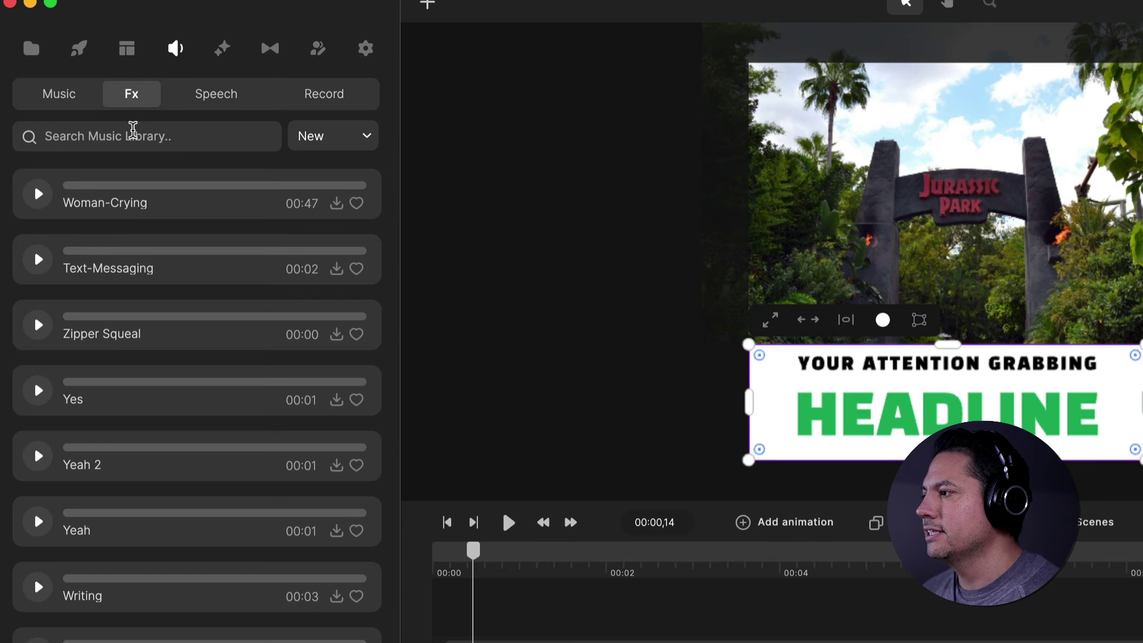
{"action": "type", "text": "din"}
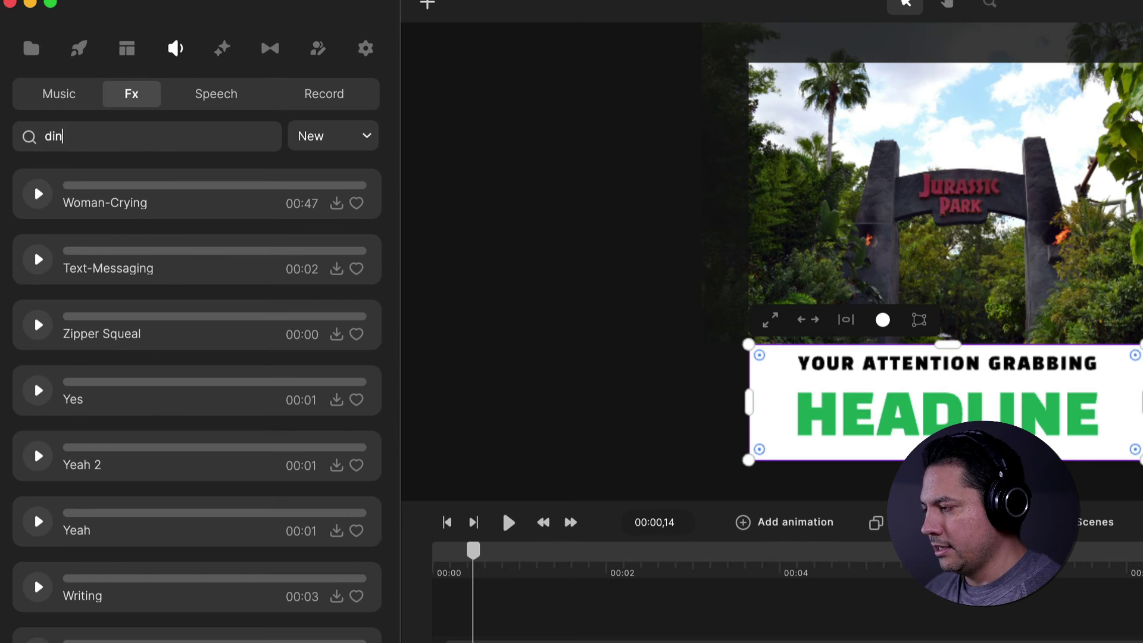
{"action": "type", "text": "os"}
{"action": "key", "text": "Return"}
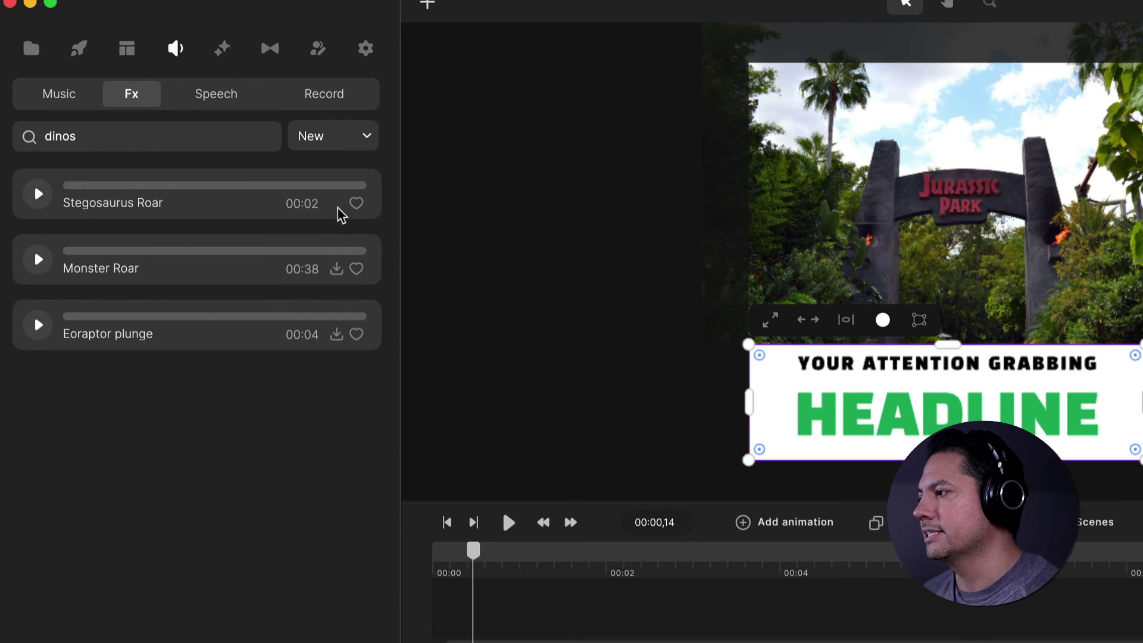
{"action": "left_click_drag", "start_coordinate": [136, 194], "coordinate": [553, 604]}
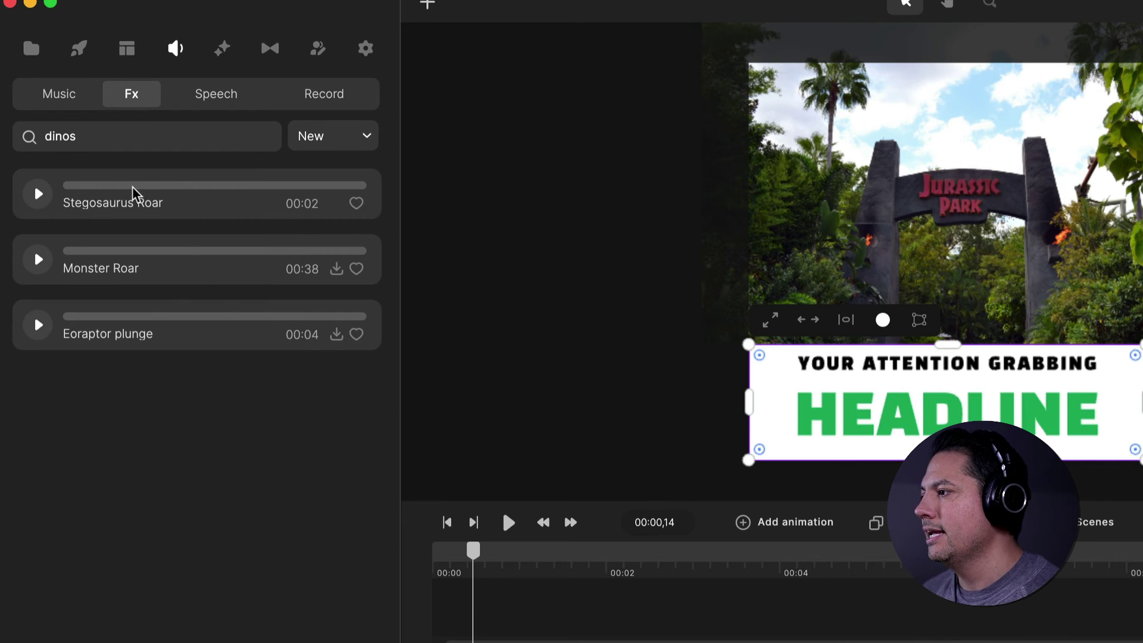
{"action": "left_click_drag", "start_coordinate": [438, 483], "coordinate": [429, 489]}
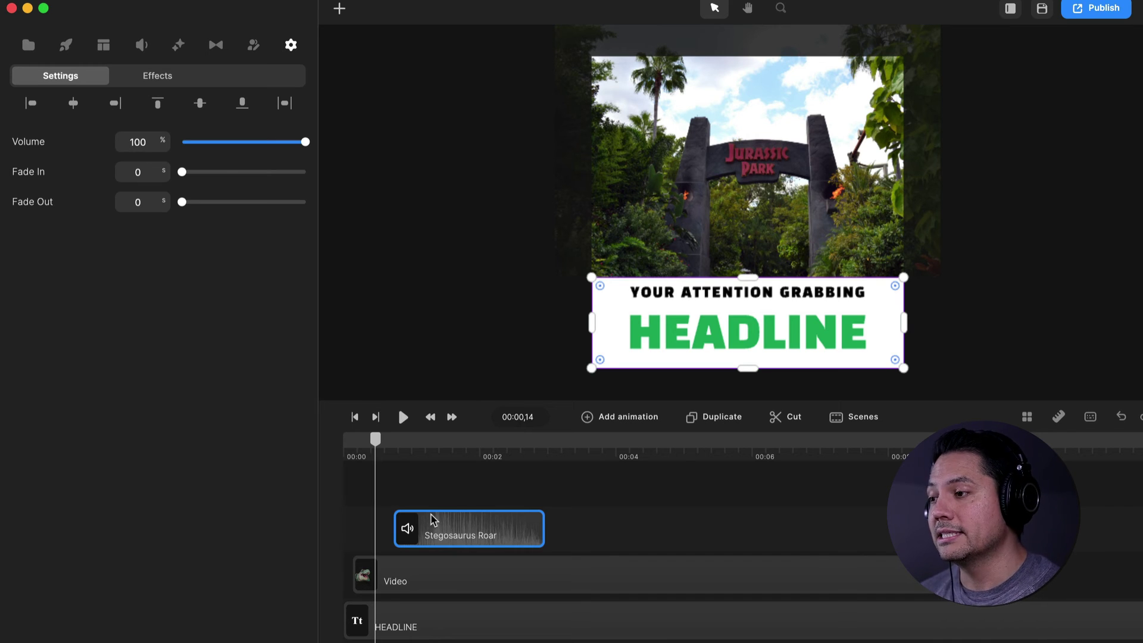
Shift the Stegosaurus Roar clip to start about 1 second in, as the T-rex roars, and play the composition from the start
{"action": "left_click_drag", "start_coordinate": [375, 439], "coordinate": [419, 446]}
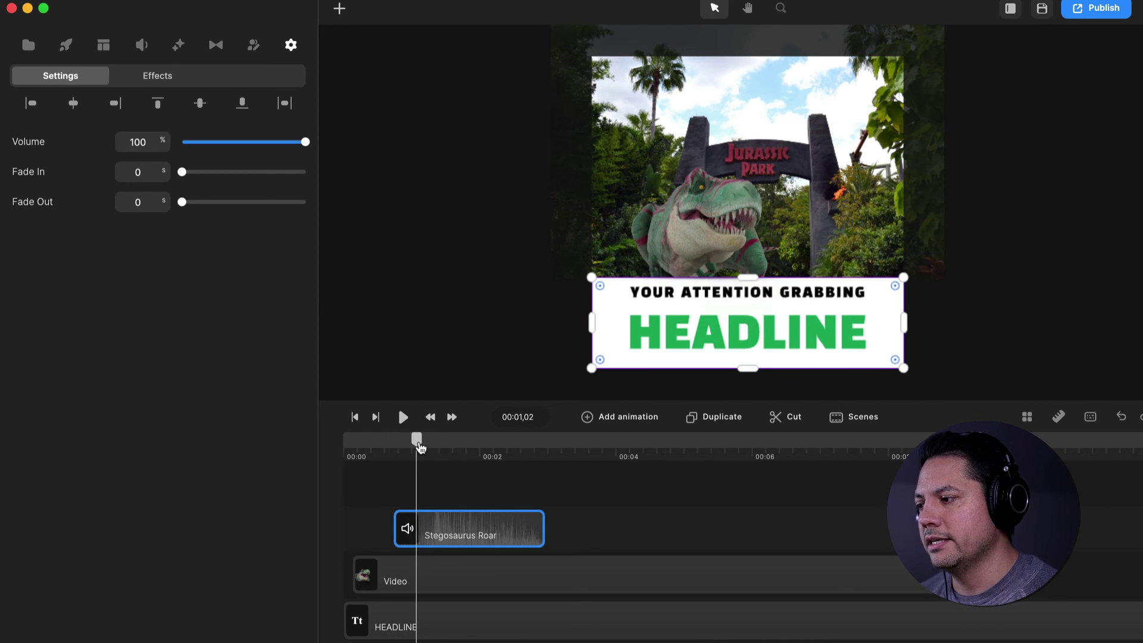
{"action": "left_click_drag", "start_coordinate": [434, 530], "coordinate": [448, 534]}
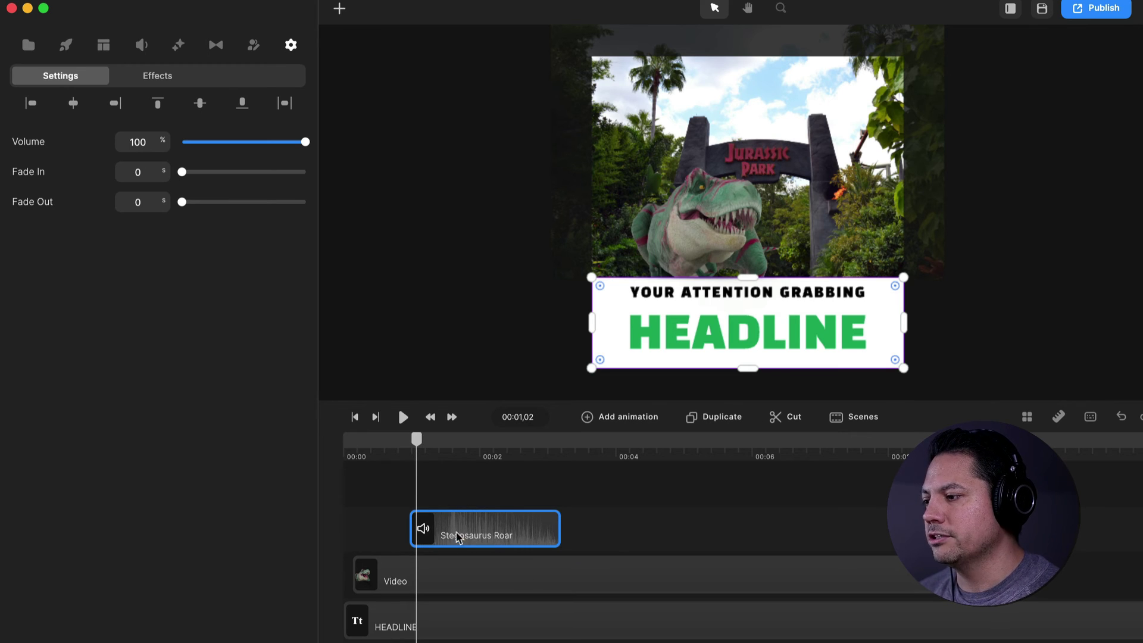
{"action": "left_click_drag", "start_coordinate": [402, 443], "coordinate": [343, 443]}
{"action": "key", "text": "space"}
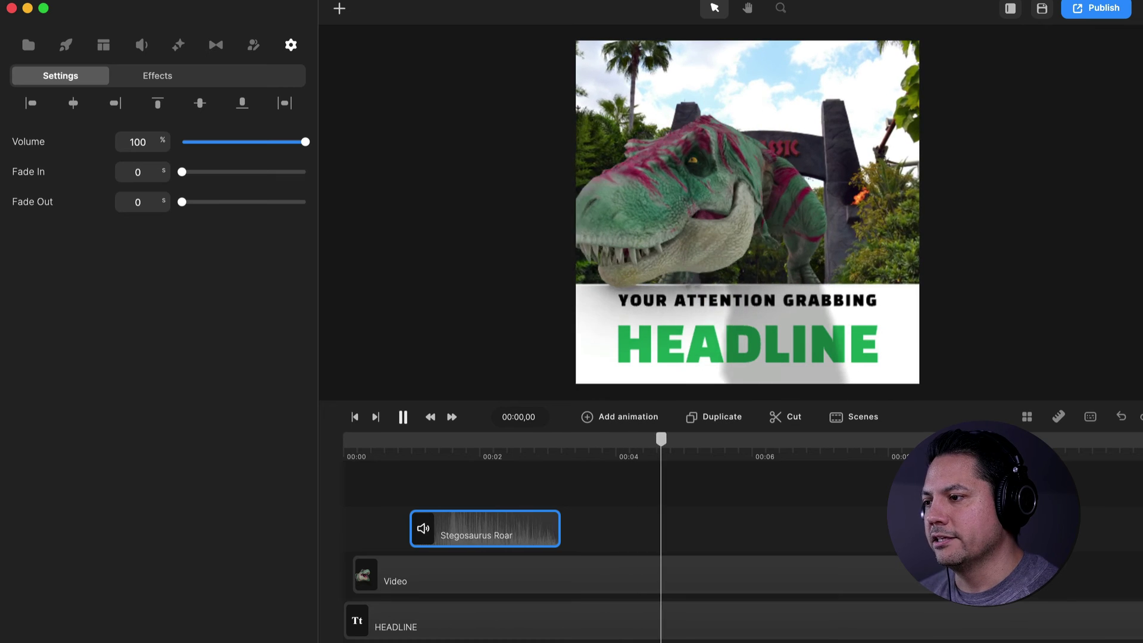
{"action": "key", "text": "space"}
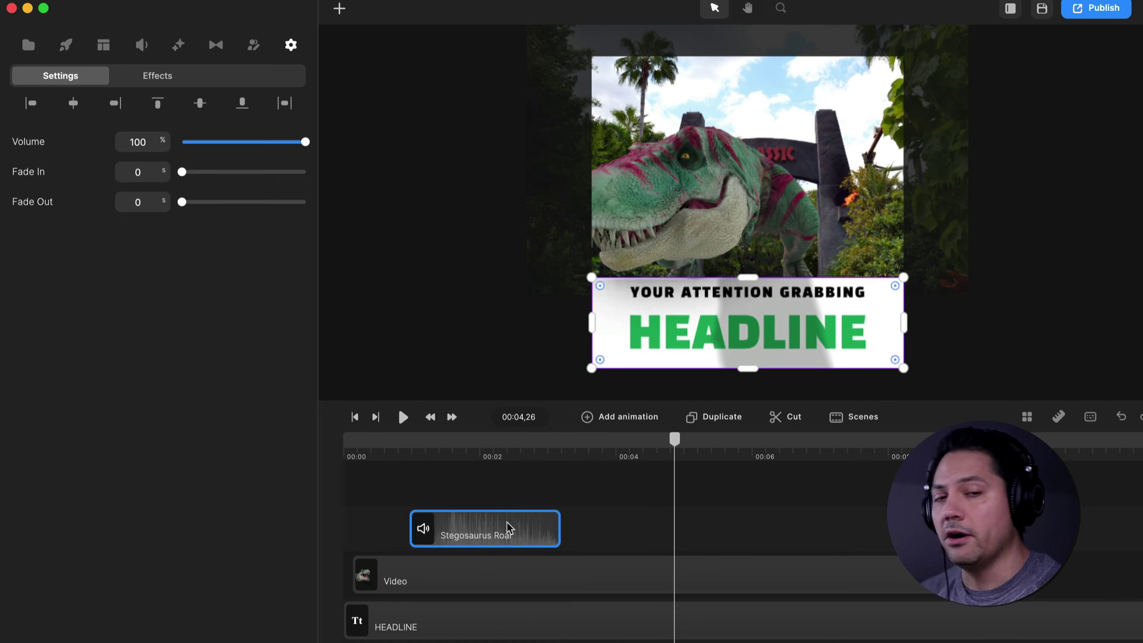
Lower the Stegosaurus Roar clip's volume and replay the composition from near the start
{"action": "left_click_drag", "start_coordinate": [502, 459], "coordinate": [466, 466]}
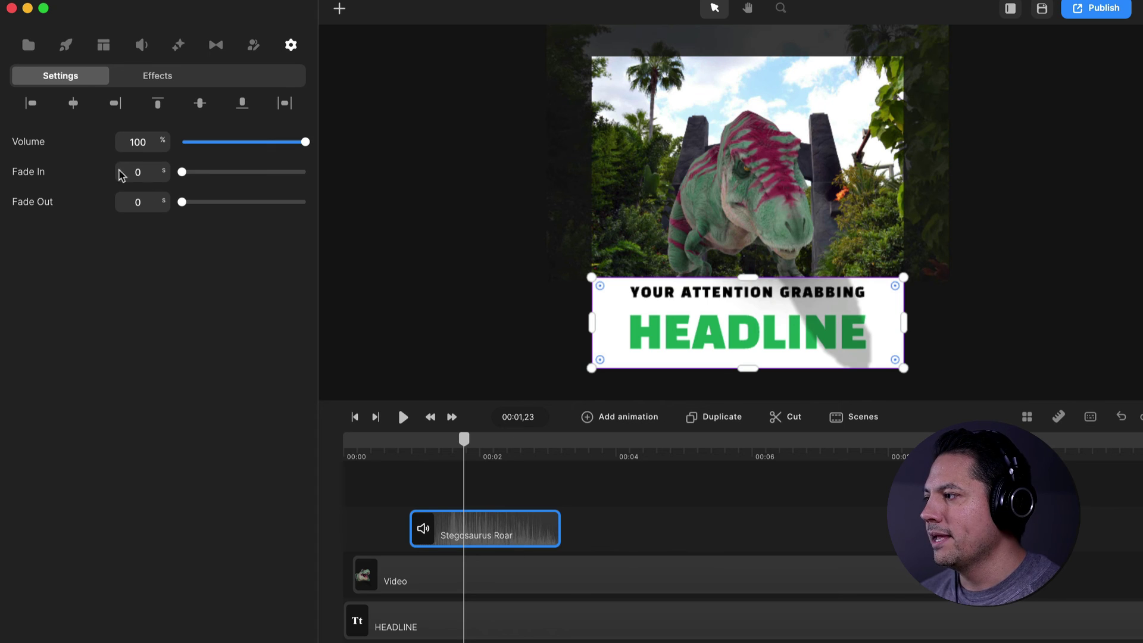
{"action": "left_click_drag", "start_coordinate": [300, 148], "coordinate": [244, 142]}
{"action": "left_click", "coordinate": [429, 466]}
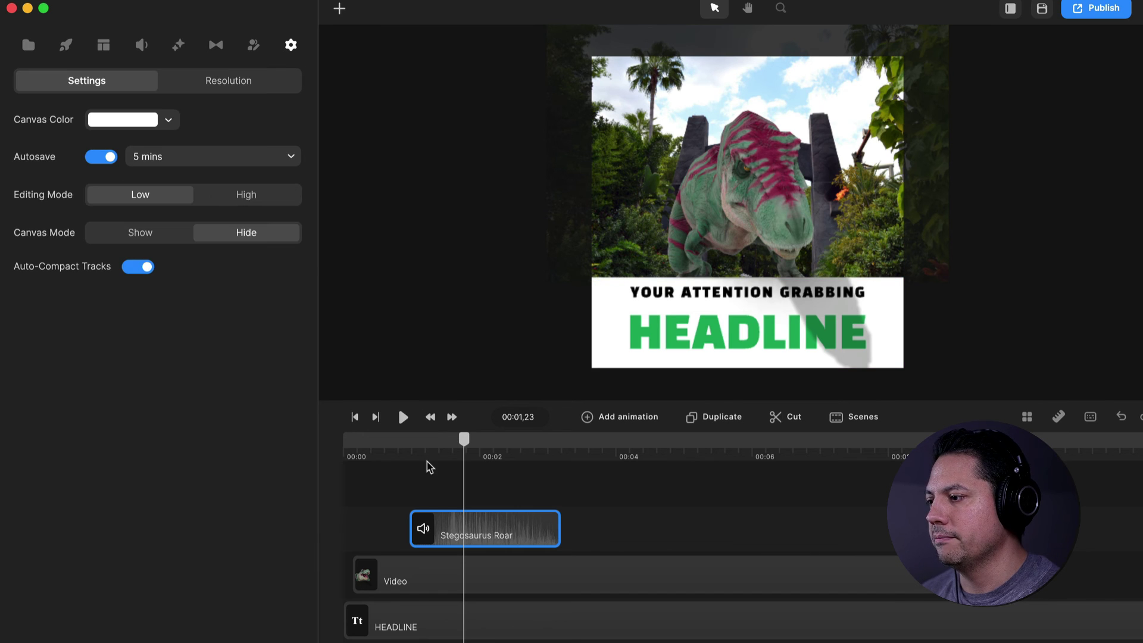
{"action": "left_click_drag", "start_coordinate": [464, 441], "coordinate": [392, 447]}
{"action": "key", "text": "space"}
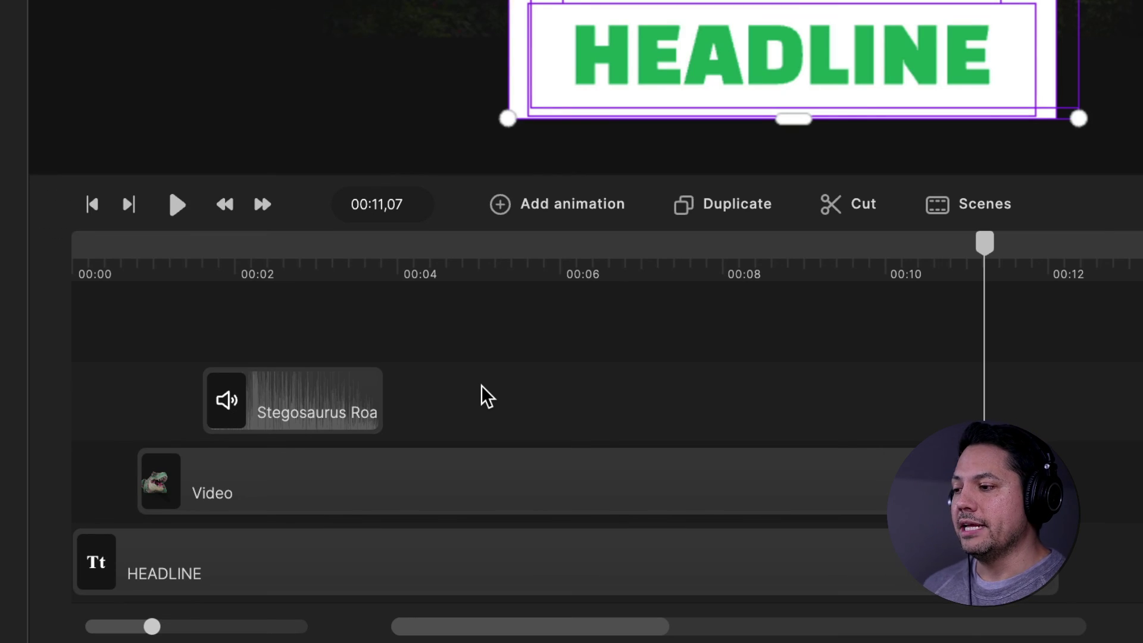
Group all the timeline layers, from the Stegosaurus Roar clip and T-rex video down through the headline texts, Rounded Rect and BG
{"action": "left_click_drag", "start_coordinate": [1059, 403], "coordinate": [263, 532]}
{"action": "scroll", "coordinate": [263, 532], "scroll_direction": "down", "scroll_amount": 3}
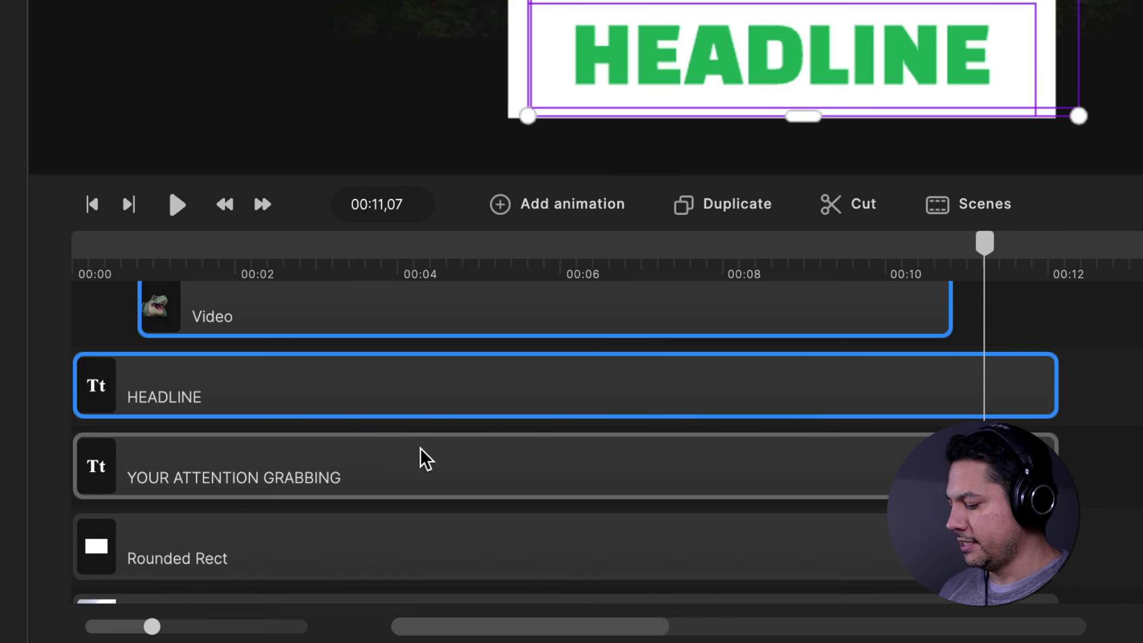
{"action": "left_click", "coordinate": [420, 453], "text": "shift"}
{"action": "left_click", "coordinate": [383, 546], "text": "shift"}
{"action": "scroll", "coordinate": [383, 546], "scroll_direction": "down", "scroll_amount": 3}
{"action": "left_click", "coordinate": [401, 503], "text": "shift"}
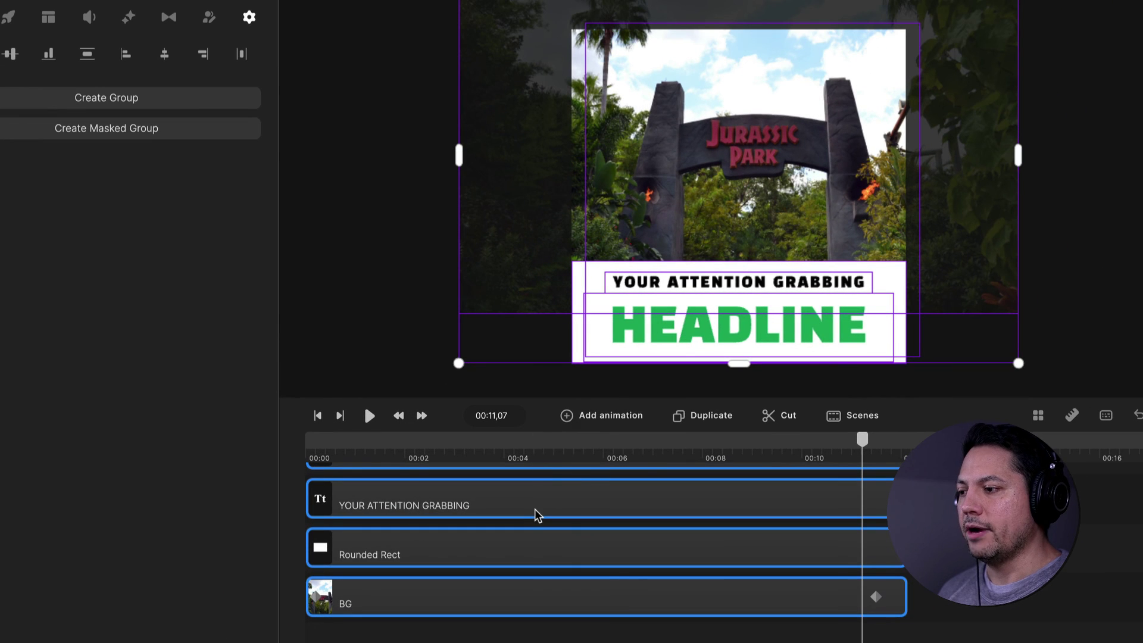
{"action": "right_click", "coordinate": [538, 515]}
{"action": "left_click", "coordinate": [549, 446]}
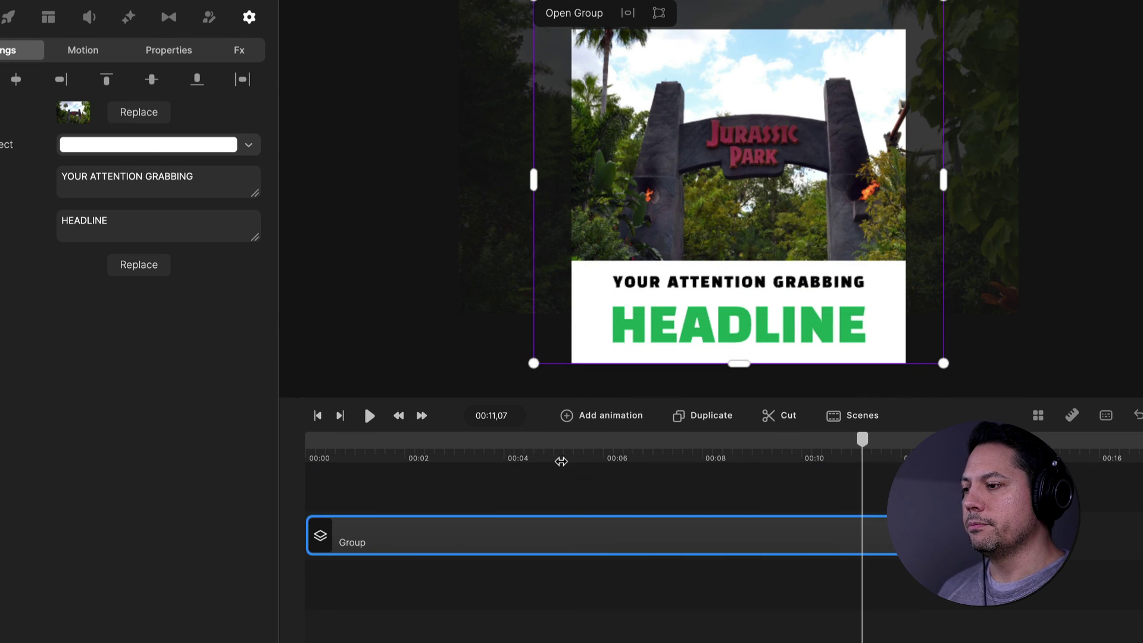
Rename the new group as Dino ScrollStopper and save it to My Scenes
{"action": "right_click", "coordinate": [415, 549]}
{"action": "left_click", "coordinate": [448, 285]}
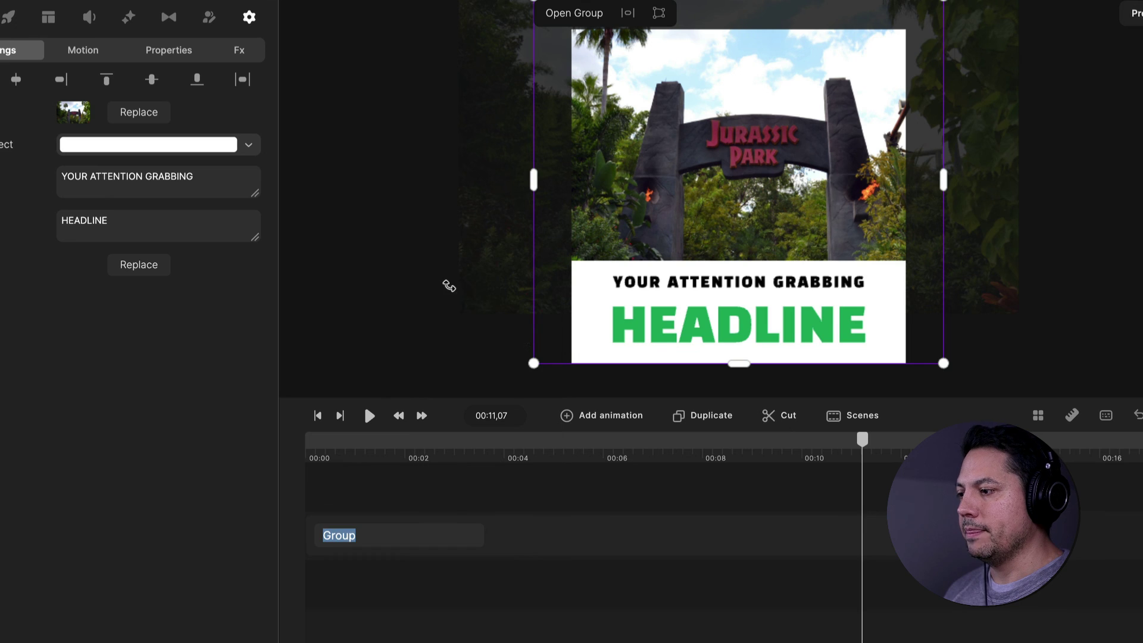
{"action": "type", "text": "Dino ScrollStopper"}
{"action": "key", "text": "Return"}
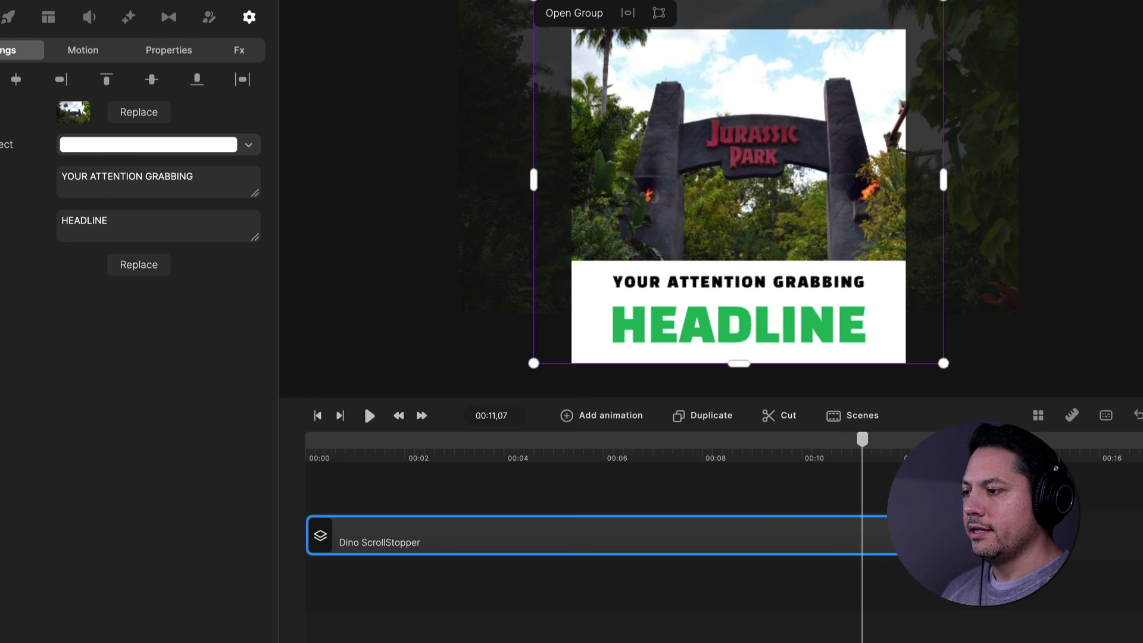
{"action": "right_click", "coordinate": [623, 539]}
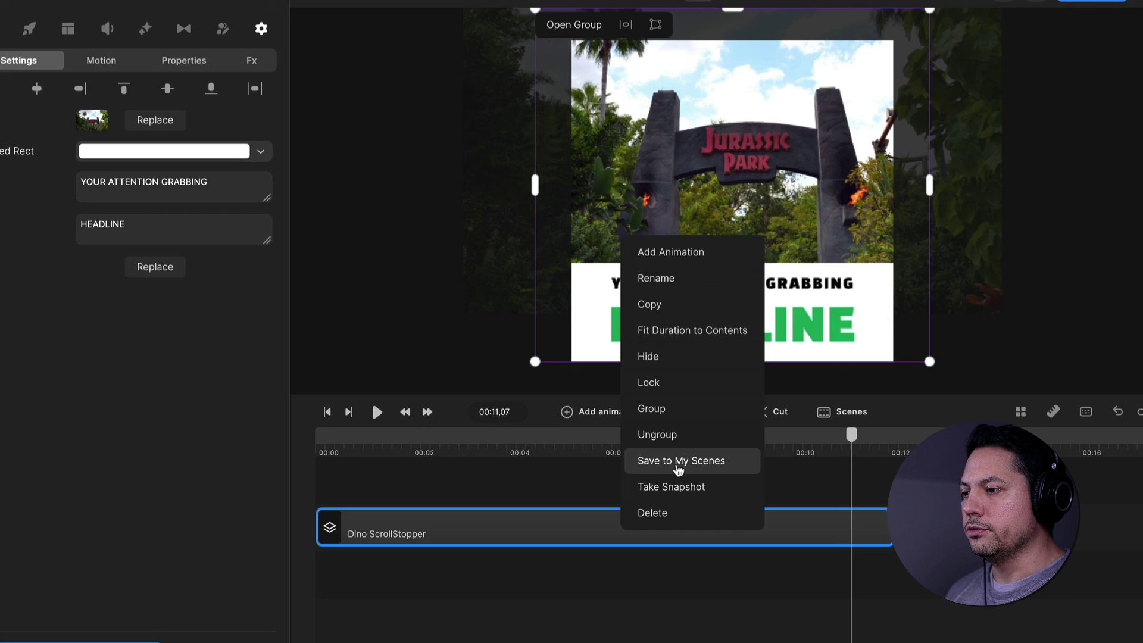
{"action": "left_click", "coordinate": [678, 467]}
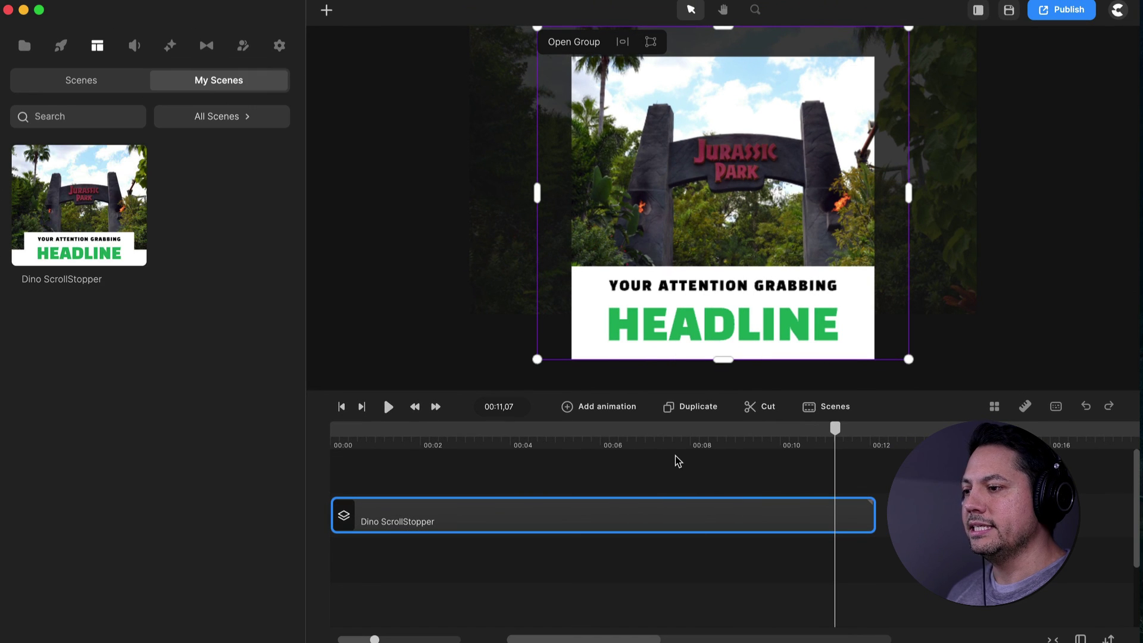